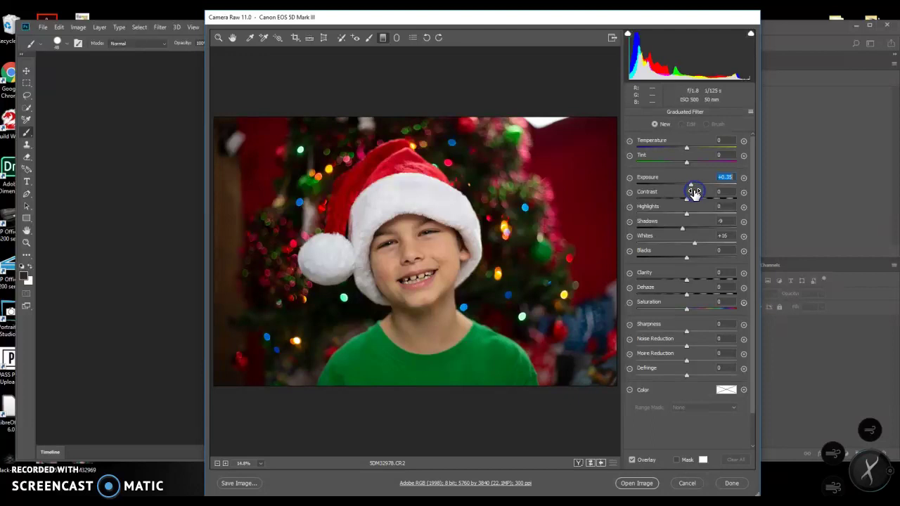
# Set the graduated filter's exposure to 0.15, comparing the photo before and after the adjustments.
pyautogui.click(592, 462)
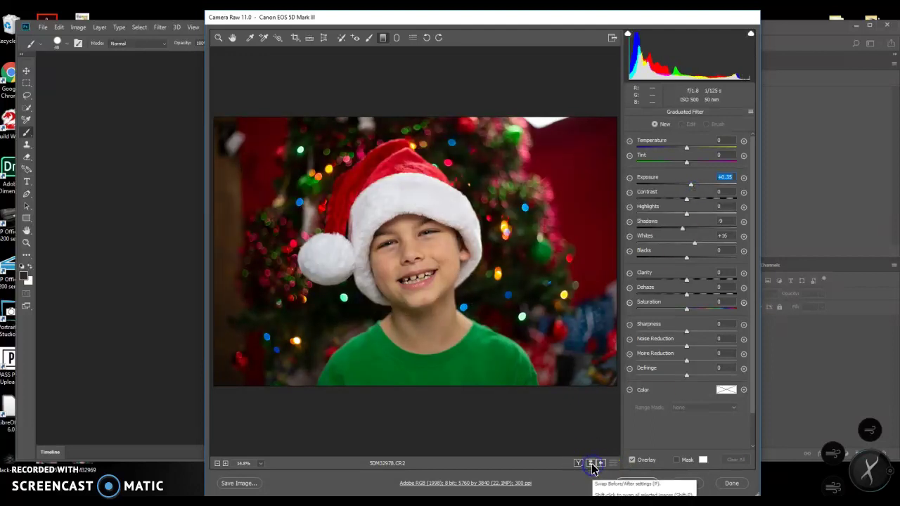
pyautogui.click(592, 465)
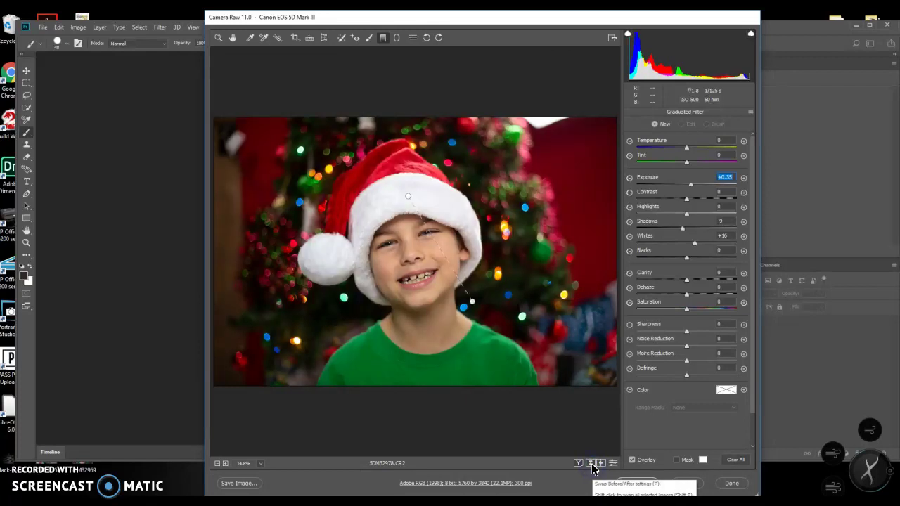
pyautogui.click(691, 186)
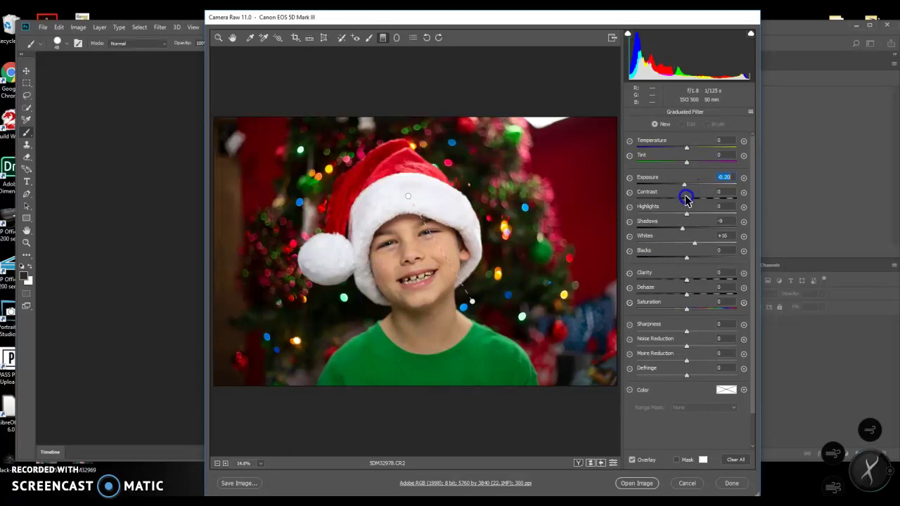
pyautogui.click(591, 464)
pyautogui.click(590, 463)
pyautogui.click(590, 463)
pyautogui.click(591, 464)
pyautogui.press('BackSpace')
pyautogui.write('0.15z')
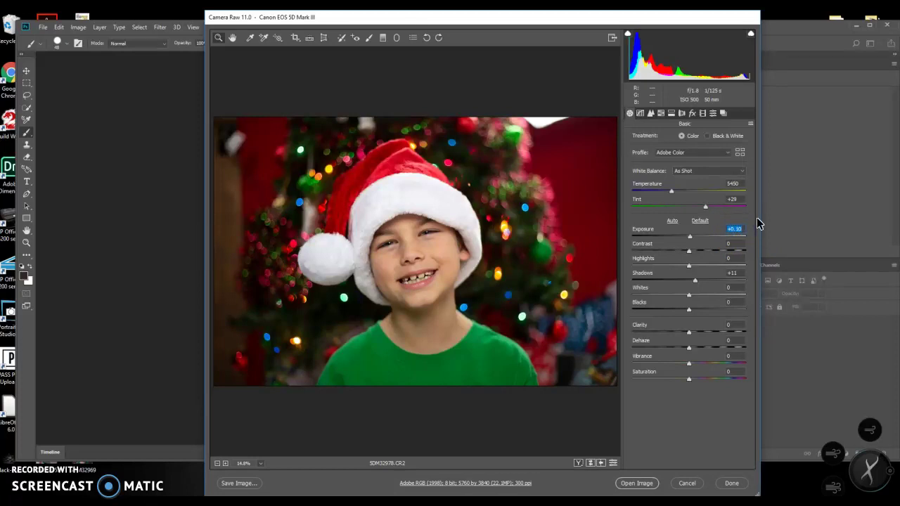
# Raise the basic Shadows adjustment to +13 and compare the photo before and after the raw edits.
pyautogui.click(592, 462)
pyautogui.click(591, 462)
pyautogui.click(592, 462)
pyautogui.click(591, 462)
pyautogui.click(590, 463)
pyautogui.click(590, 462)
pyautogui.click(589, 464)
pyautogui.click(590, 463)
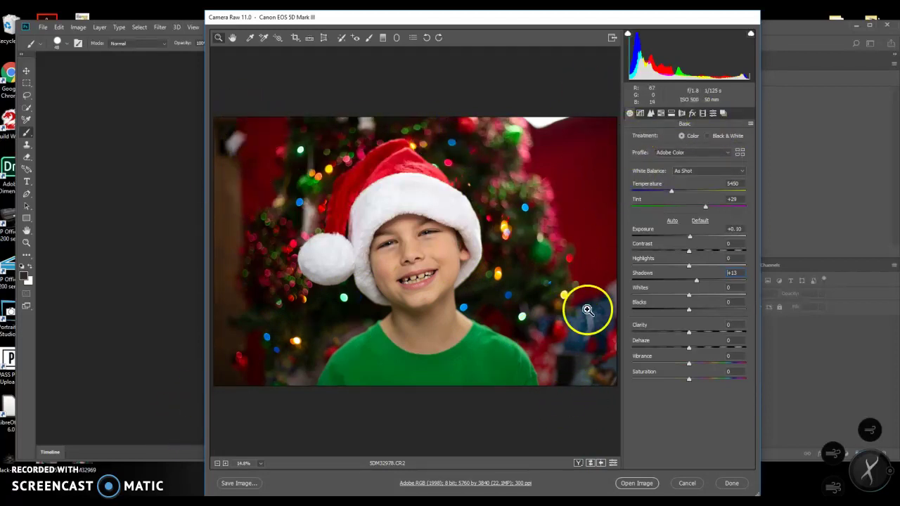
# Open the raw photo in Photoshop and play the "TEETH: Pearly Whites" action from the mouth makeover brushes.
pyautogui.click(639, 482)
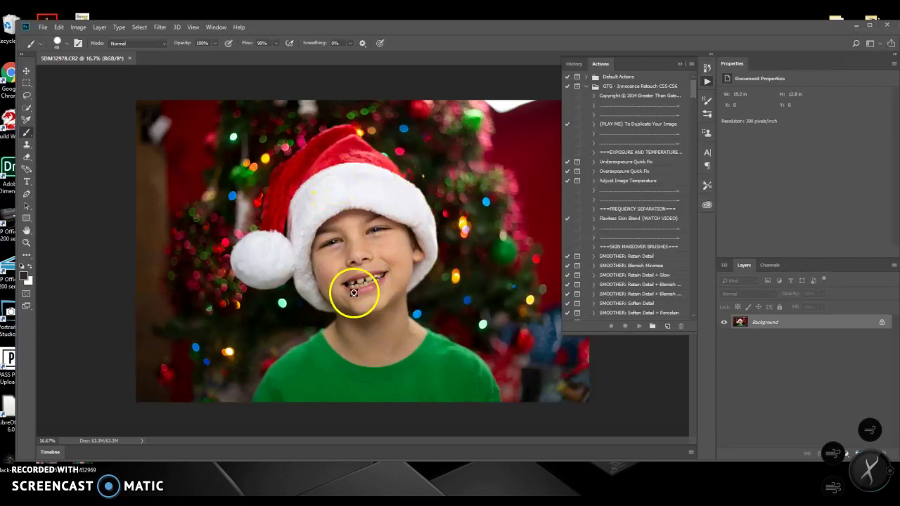
pyautogui.scroll(-1, 630, 293)
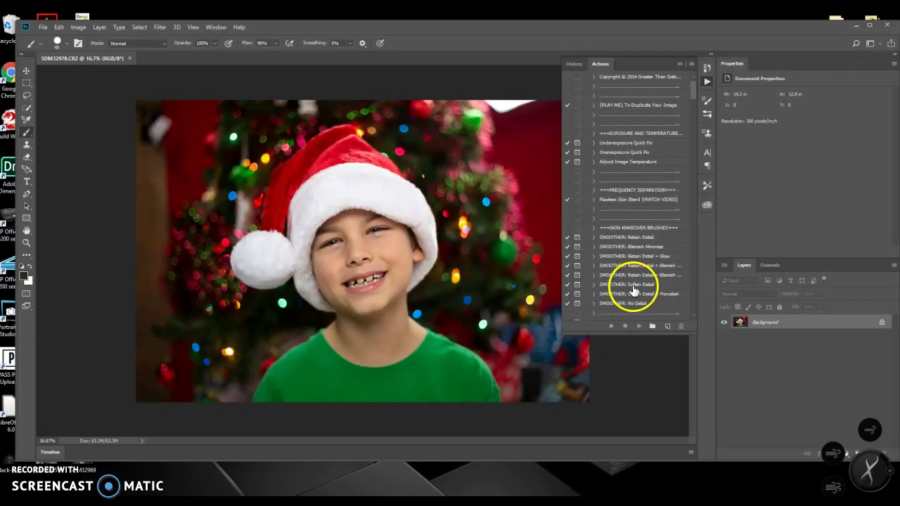
pyautogui.scroll(-7, 645, 258)
pyautogui.scroll(-2, 645, 256)
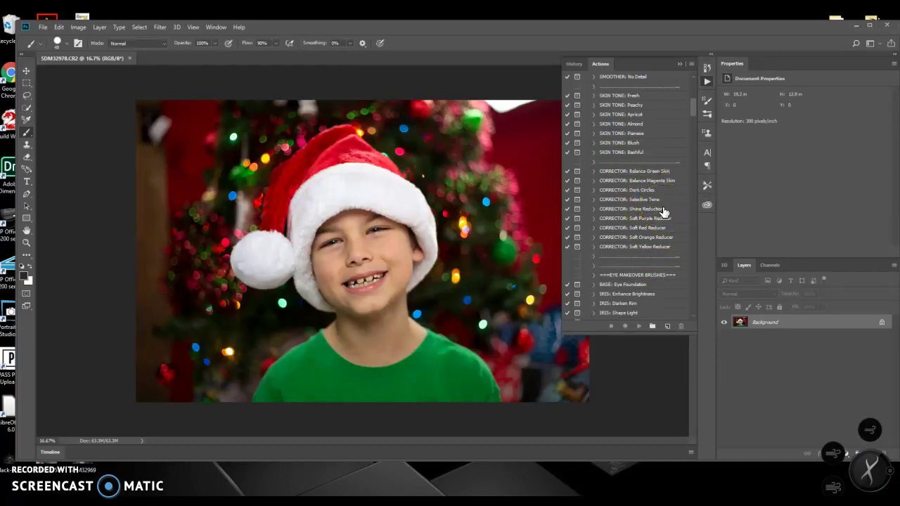
pyautogui.scroll(-3, 662, 211)
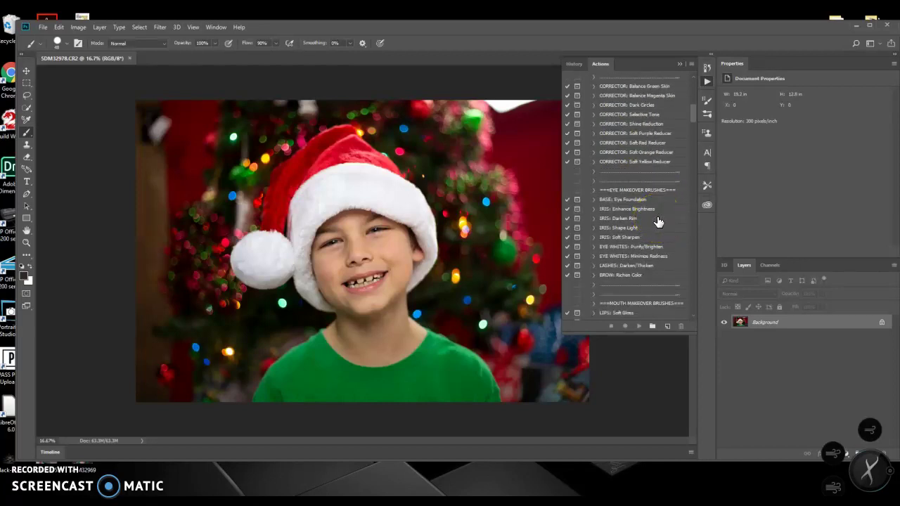
pyautogui.scroll(-4, 657, 222)
pyautogui.scroll(-5, 657, 222)
pyautogui.scroll(-4, 657, 222)
pyautogui.scroll(5, 658, 222)
pyautogui.scroll(3, 657, 222)
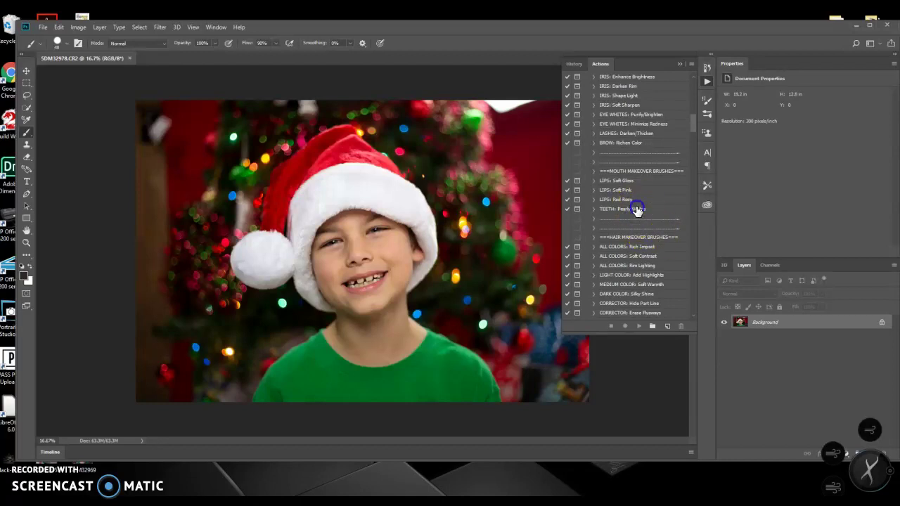
pyautogui.click(636, 209)
pyautogui.click(639, 325)
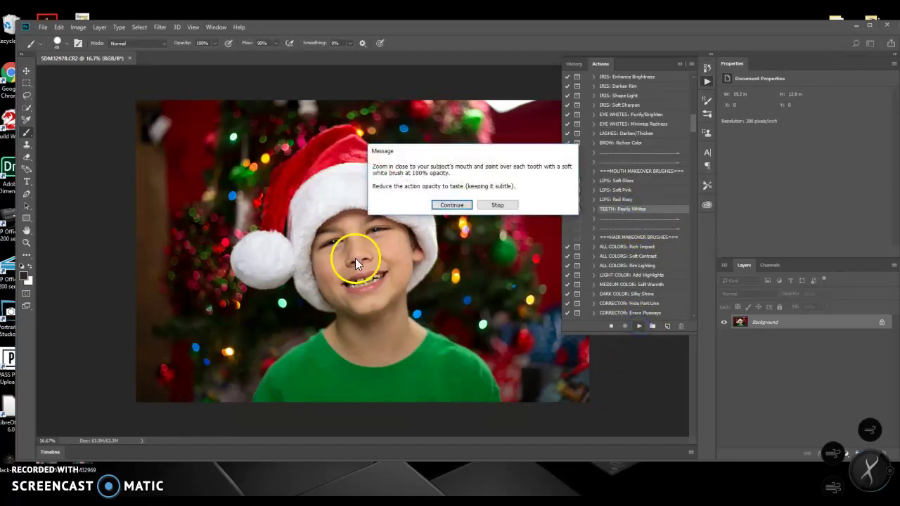
pyautogui.click(452, 205)
# Zoom in to 300% on the boy's teeth.
pyautogui.hotkey('ctrl', '+')
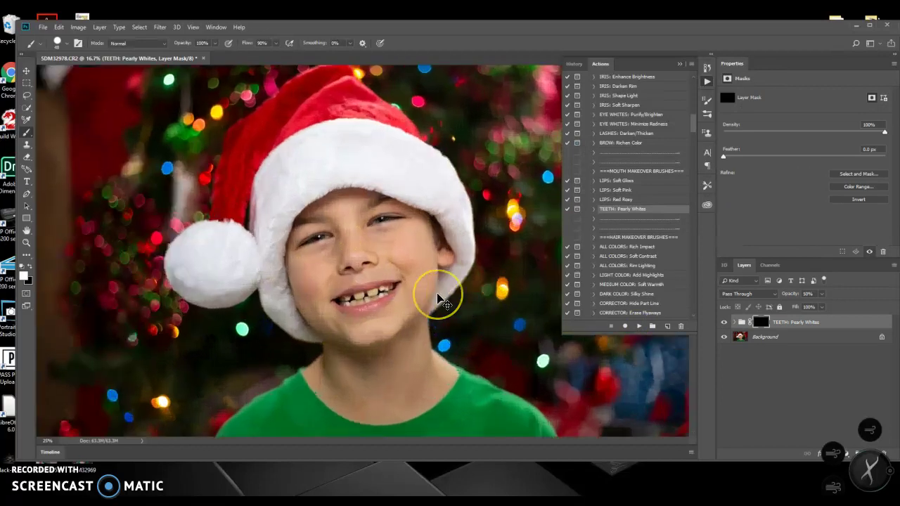
pyautogui.hotkey('ctrl', '+')
pyautogui.hotkey('ctrl', '+')
pyautogui.hotkey('ctrl', '+')
pyautogui.hotkey('ctrl', '+')
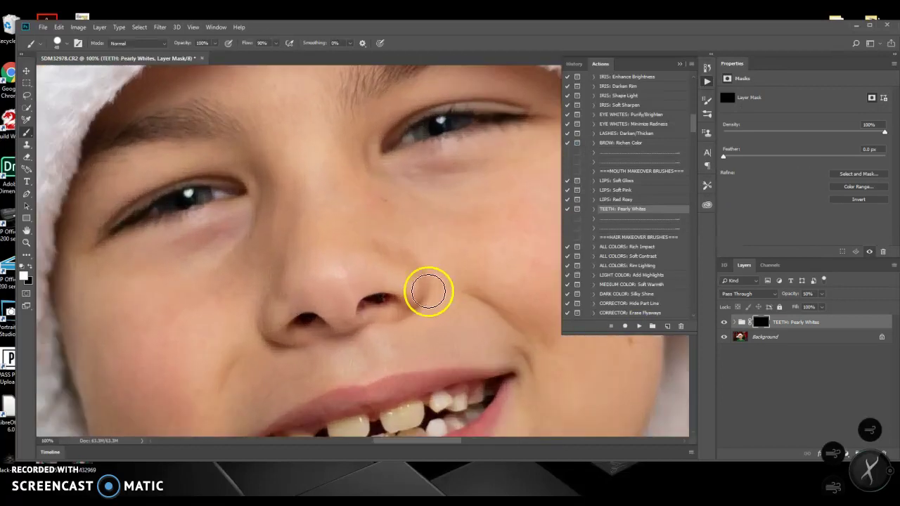
pyautogui.scroll(-5, 428, 291)
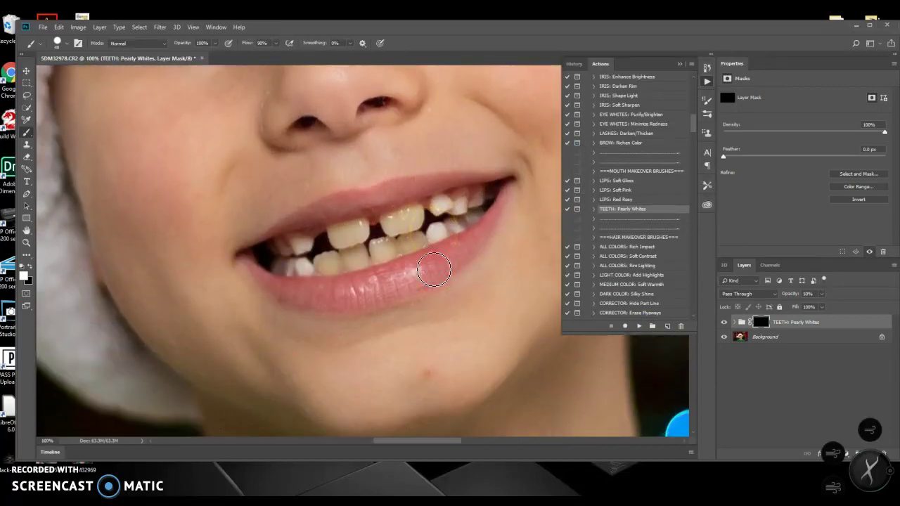
pyautogui.hotkey('ctrl', '+')
pyautogui.hotkey('ctrl', '+')
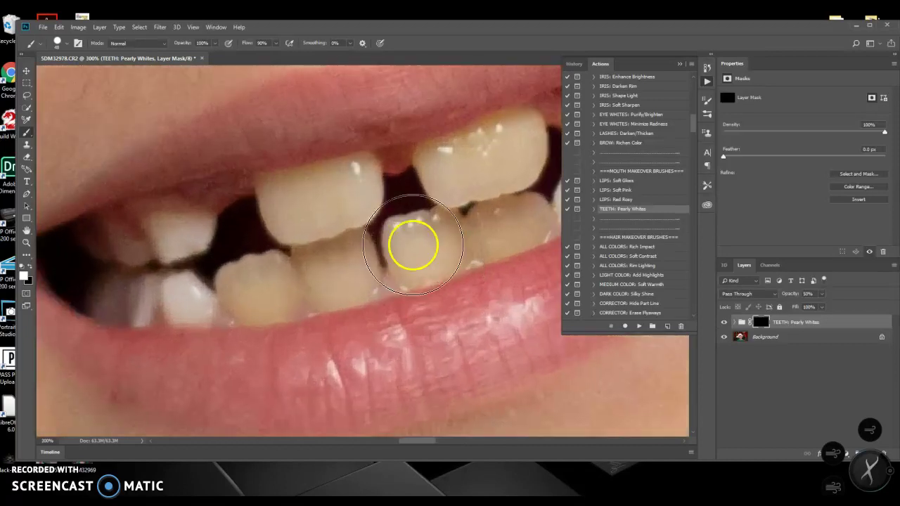
pyautogui.moveTo(346, 213); pyautogui.dragTo(341, 203)
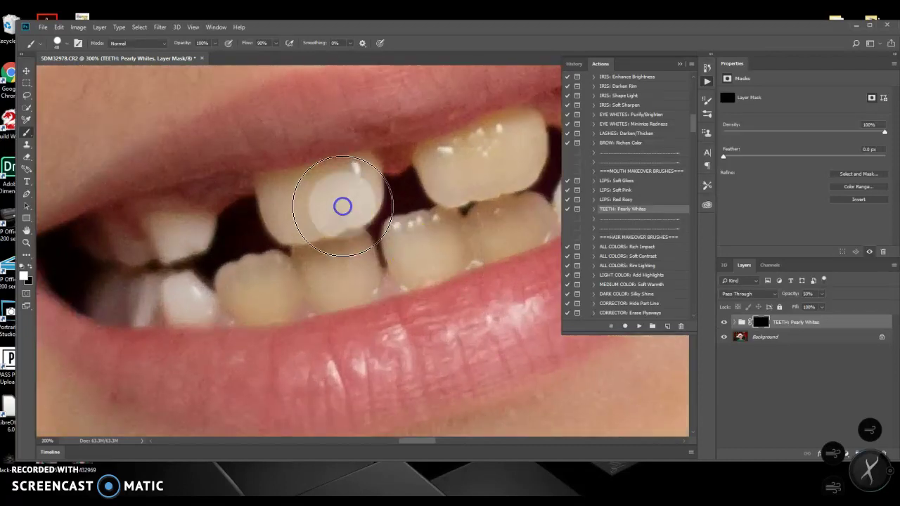
pyautogui.click(59, 27)
pyautogui.click(78, 35)
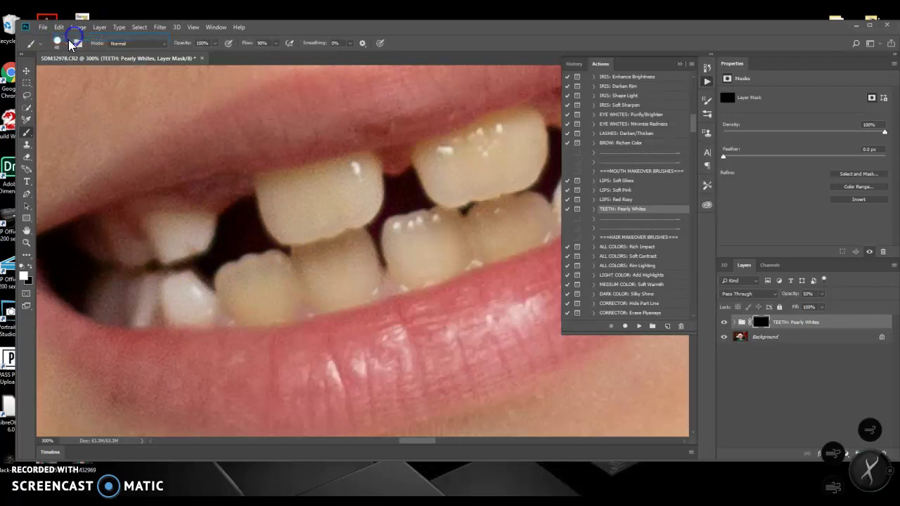
# Set a Soft Round brush to 28 px with 0% hardness and paint white over the teeth on the Pearly Whites mask.
pyautogui.click(62, 43)
pyautogui.click(128, 96)
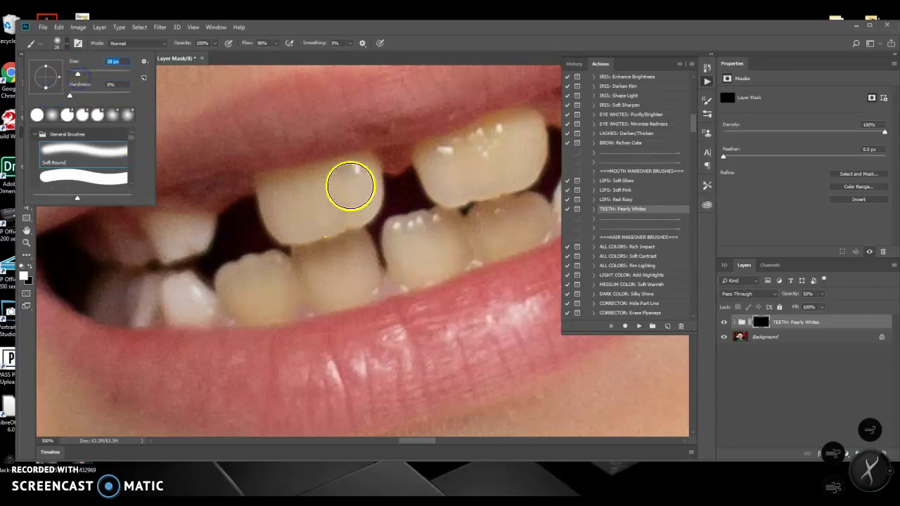
pyautogui.click(350, 172)
pyautogui.moveTo(350, 171)
pyautogui.mouseDown()
pyautogui.moveTo(270, 189)
pyautogui.moveTo(289, 222)
pyautogui.moveTo(312, 227)
pyautogui.moveTo(371, 202)
pyautogui.moveTo(369, 189)
pyautogui.moveTo(365, 182)
pyautogui.moveTo(319, 208)
pyautogui.moveTo(303, 205)
pyautogui.moveTo(366, 167)
pyautogui.mouseUp()
pyautogui.moveTo(188, 231)
pyautogui.mouseDown()
pyautogui.moveTo(156, 227)
pyautogui.moveTo(157, 237)
pyautogui.moveTo(196, 227)
pyautogui.mouseUp()
pyautogui.moveTo(246, 278)
pyautogui.mouseDown()
pyautogui.moveTo(277, 263)
pyautogui.moveTo(246, 273)
pyautogui.moveTo(253, 297)
pyautogui.moveTo(285, 279)
pyautogui.moveTo(273, 307)
pyautogui.moveTo(234, 305)
pyautogui.moveTo(281, 309)
pyautogui.mouseUp()
pyautogui.moveTo(432, 267)
pyautogui.mouseDown()
pyautogui.moveTo(464, 267)
pyautogui.moveTo(393, 316)
pyautogui.moveTo(298, 274)
pyautogui.moveTo(358, 330)
pyautogui.moveTo(415, 361)
pyautogui.moveTo(528, 183)
pyautogui.moveTo(527, 150)
pyautogui.moveTo(525, 168)
pyautogui.mouseUp()
# Raise the opacity of the TEETH: Pearly Whites group to 64%.
pyautogui.hotkey('ctrl', '-')
pyautogui.hotkey('ctrl', '-')
pyautogui.hotkey('ctrl', '-')
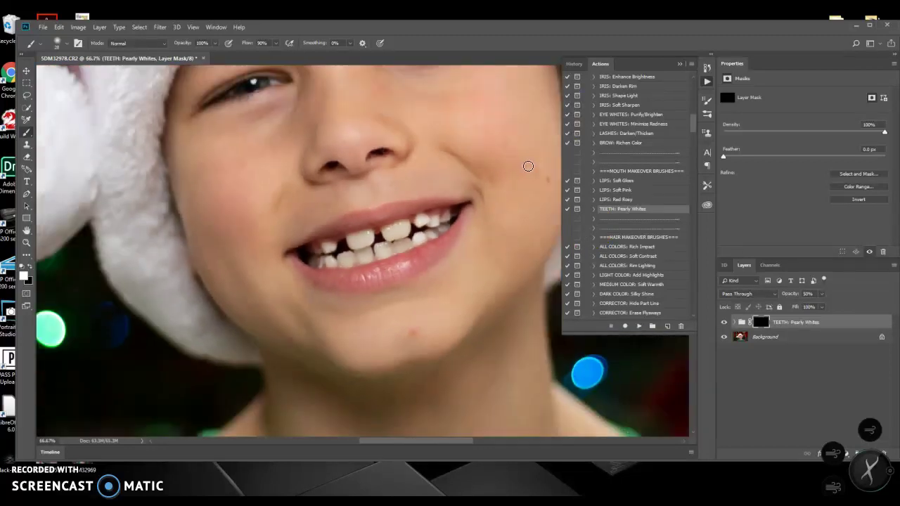
pyautogui.moveTo(808, 297); pyautogui.dragTo(825, 303)
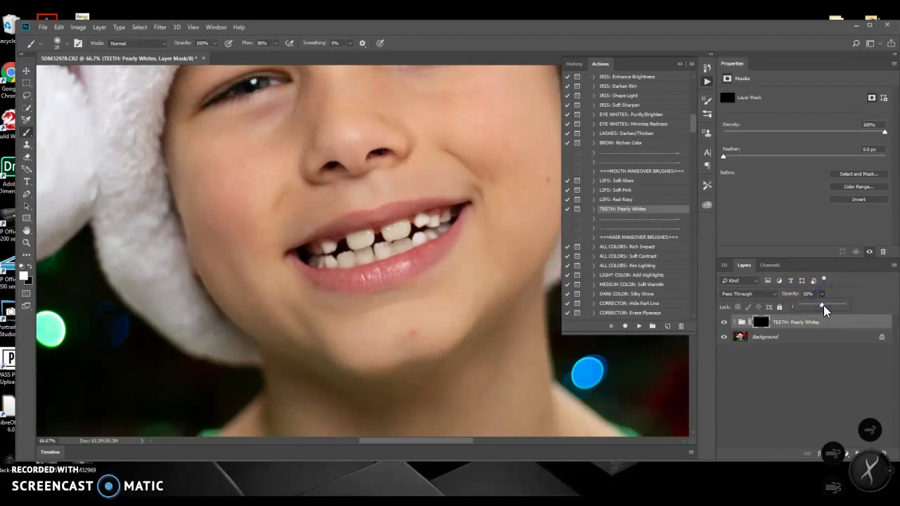
pyautogui.moveTo(845, 320); pyautogui.dragTo(796, 320)
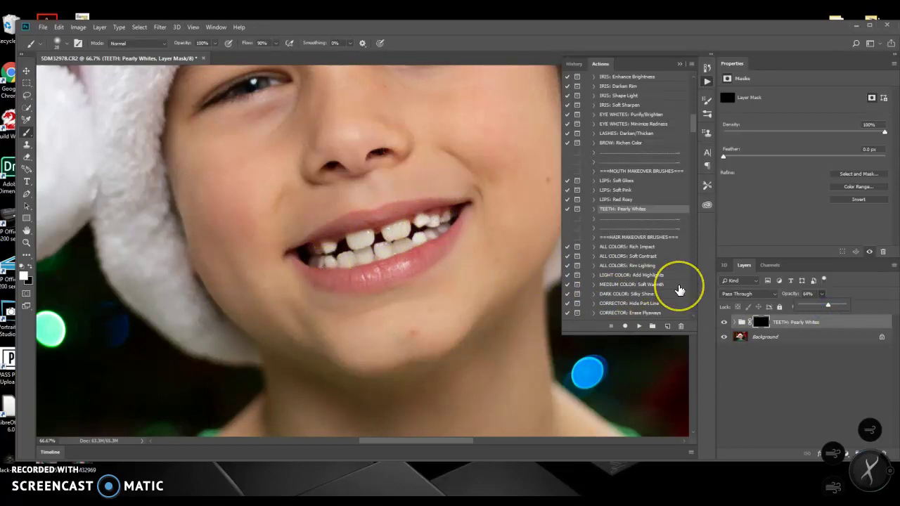
# Compare the whole photo with and without the TEETH: Pearly Whites group and set the group's opacity to 60%.
pyautogui.hotkey('ctrl', '-')
pyautogui.hotkey('ctrl', '-')
pyautogui.hotkey('ctrl', '-')
pyautogui.hotkey('ctrl', '-')
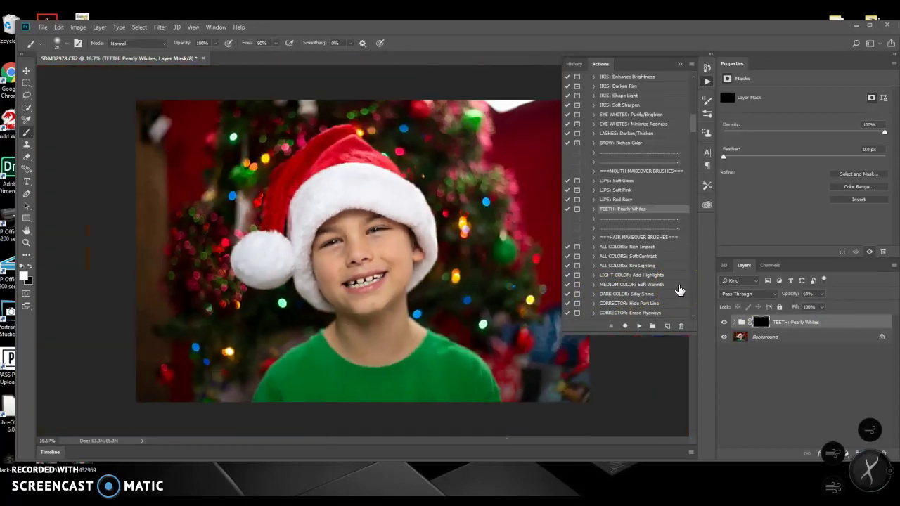
pyautogui.click(723, 322)
pyautogui.click(723, 325)
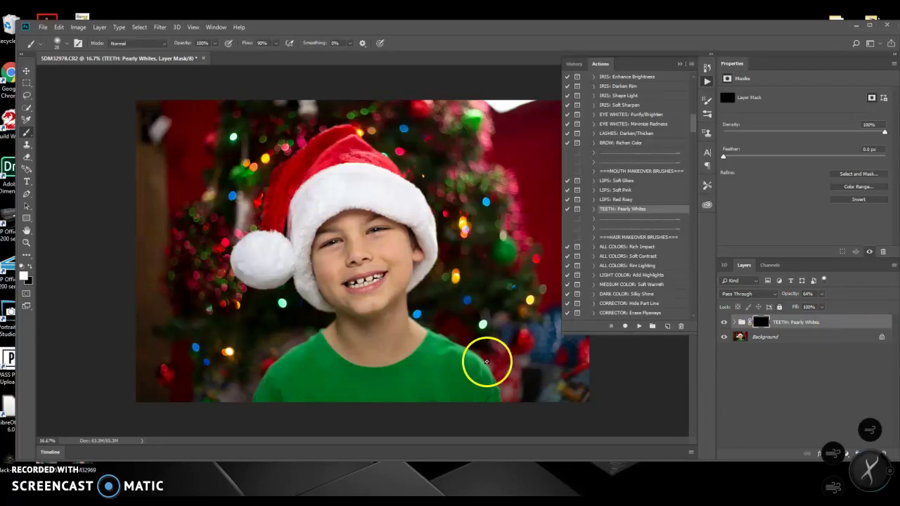
pyautogui.scroll(3, 413, 272)
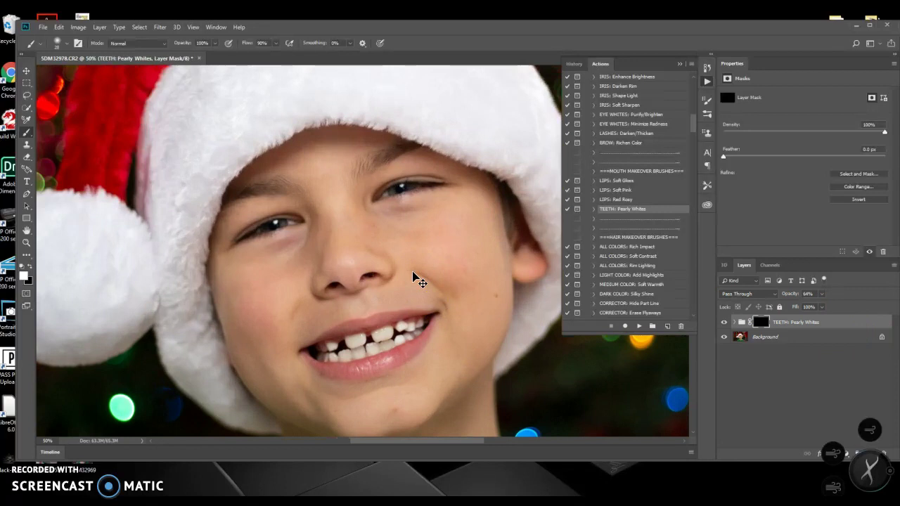
pyautogui.scroll(-1, 412, 272)
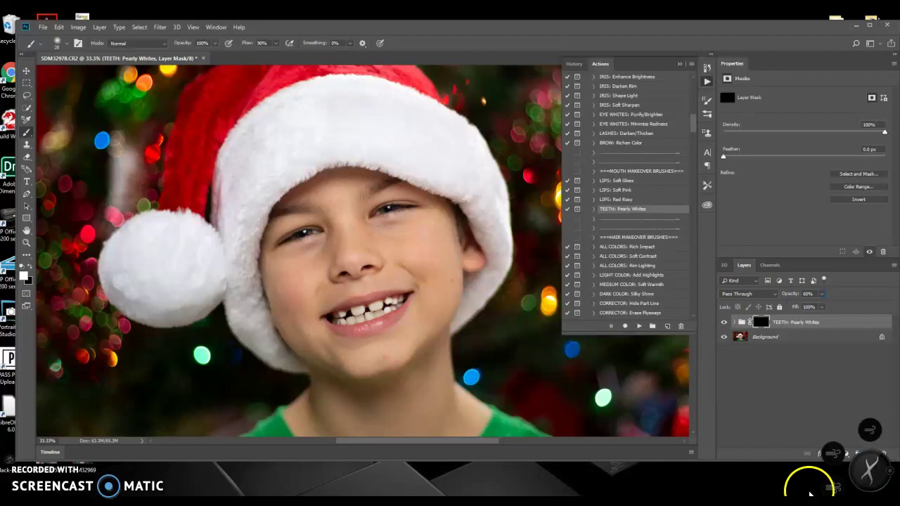
# Play the "IRIS: Enhance Brightness" action from the eye makeover brushes.
pyautogui.scroll(-1, 641, 274)
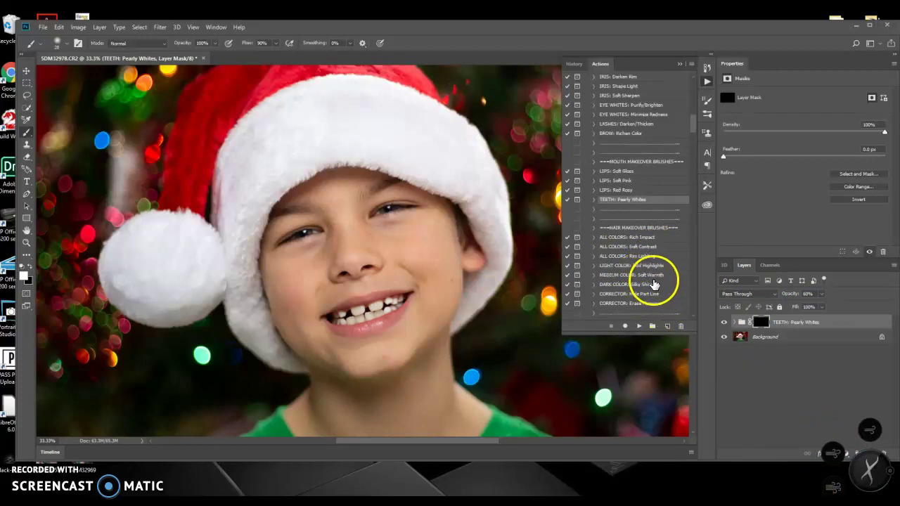
pyautogui.scroll(-1, 631, 216)
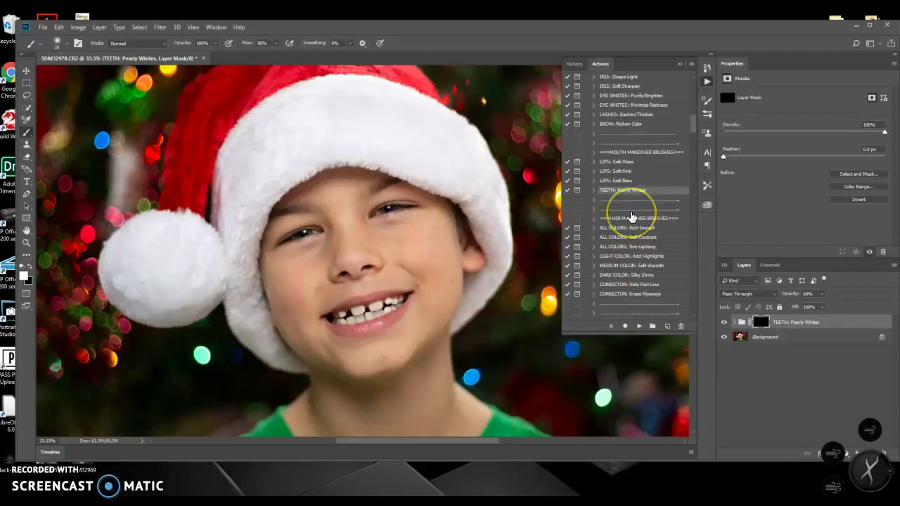
pyautogui.scroll(6, 640, 175)
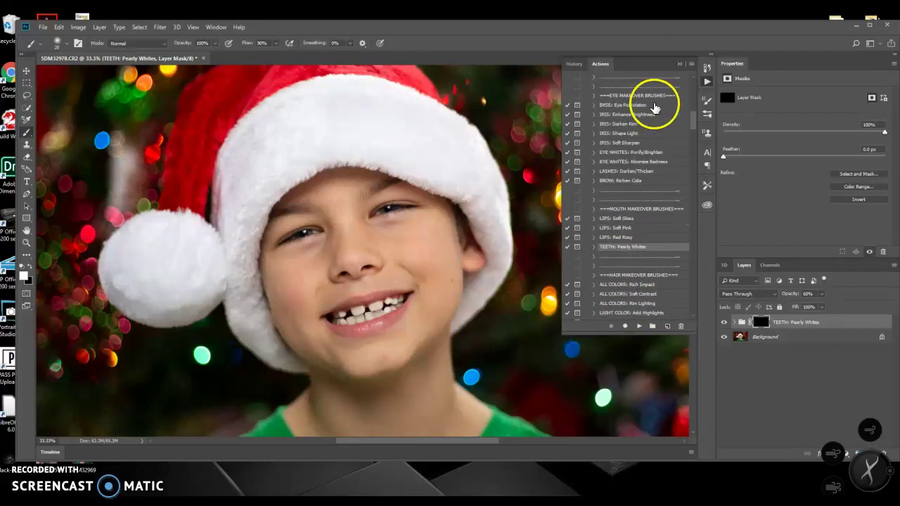
pyautogui.click(632, 115)
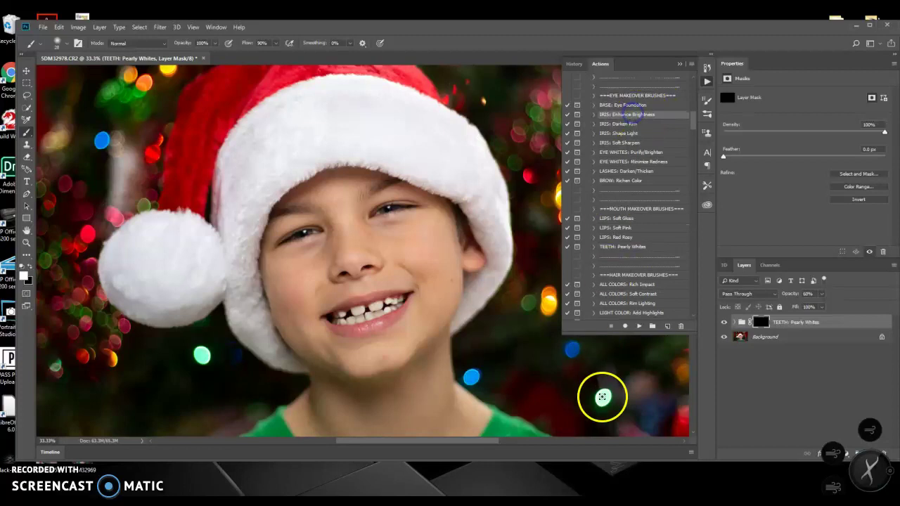
pyautogui.click(640, 326)
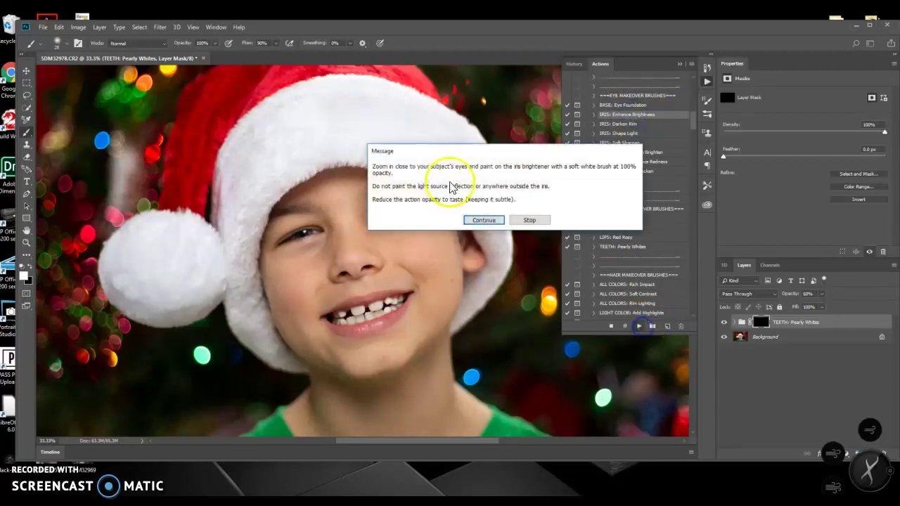
pyautogui.click(492, 221)
# Paint white over the iris of the boy's right eye on the IRIS: Enhance Brightness mask.
pyautogui.hotkey('ctrl', '+')
pyautogui.hotkey('ctrl', '+')
pyautogui.hotkey('ctrl', '+')
pyautogui.hotkey('ctrl', '+')
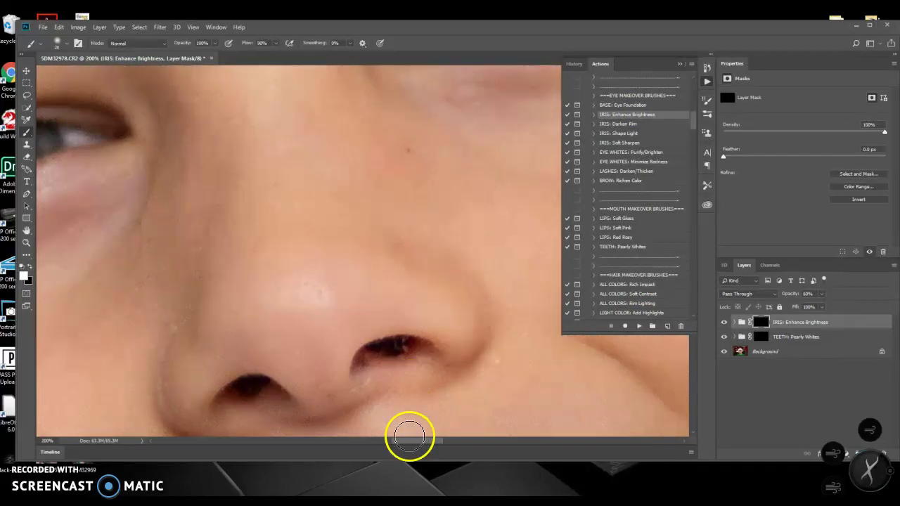
pyautogui.moveTo(417, 440); pyautogui.dragTo(395, 456)
pyautogui.scroll(3, 424, 274)
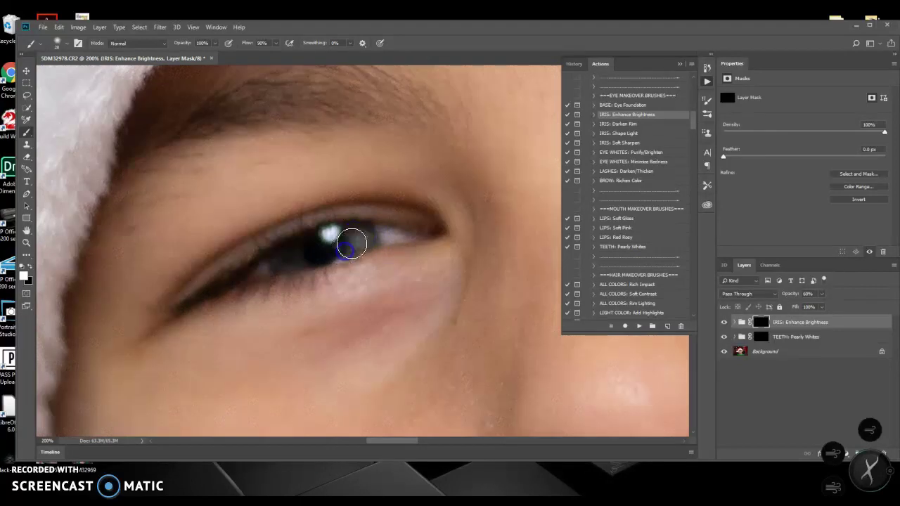
pyautogui.moveTo(367, 239)
pyautogui.mouseDown()
pyautogui.moveTo(280, 267)
pyautogui.moveTo(309, 258)
pyautogui.mouseUp()
pyautogui.moveTo(309, 258)
pyautogui.mouseDown()
pyautogui.moveTo(299, 273)
pyautogui.moveTo(279, 261)
pyautogui.mouseUp()
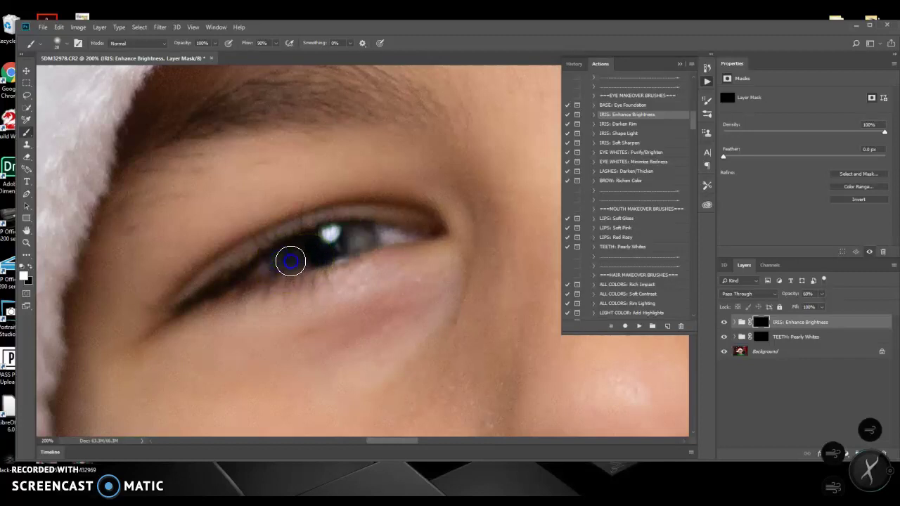
# Paint white over the iris of the boy's left eye on the IRIS: Enhance Brightness mask.
pyautogui.moveTo(414, 440); pyautogui.dragTo(444, 440)
pyautogui.scroll(3, 433, 331)
pyautogui.click(425, 158)
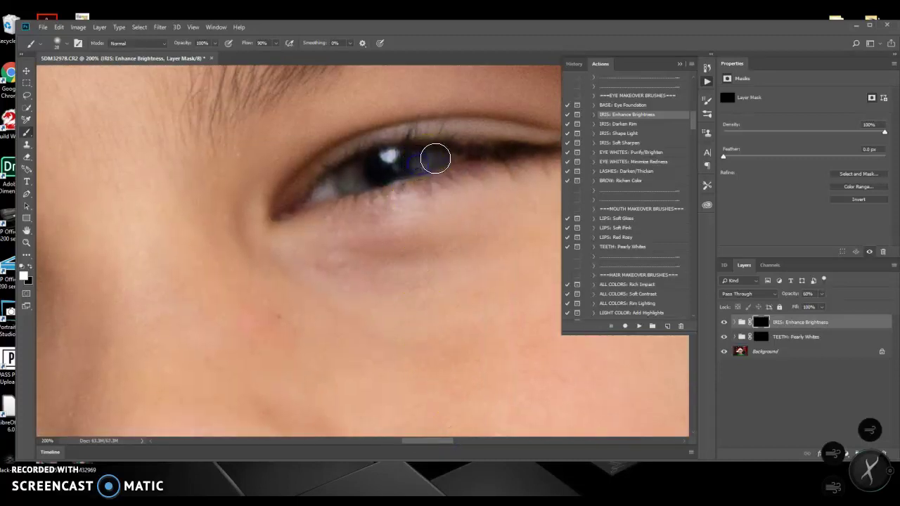
pyautogui.moveTo(437, 161); pyautogui.dragTo(351, 175)
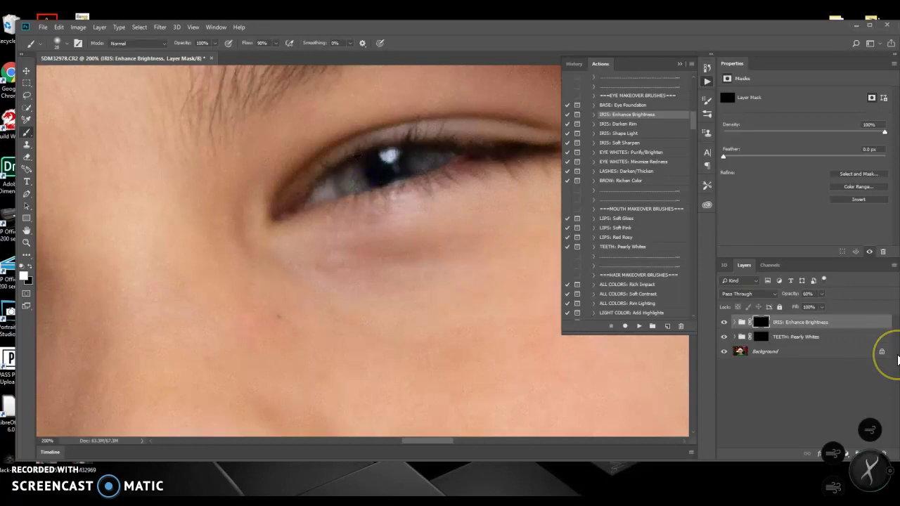
# Switch to the Clone Stamp tool and reduce its brush size for retouching the blemish on the boy's chin.
pyautogui.hotkey('ctrl', '-')
pyautogui.hotkey('ctrl', '-')
pyautogui.hotkey('ctrl', '-')
pyautogui.hotkey('ctrl', '-')
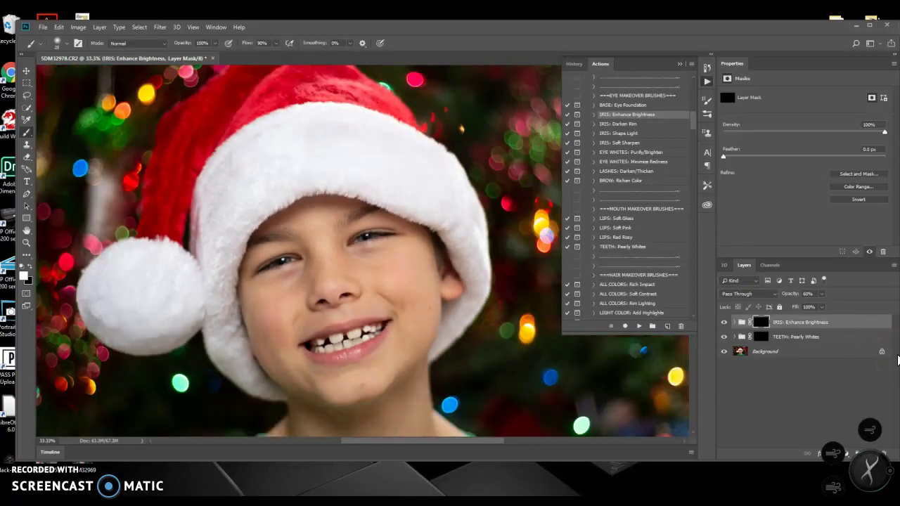
pyautogui.hotkey('ctrl', '+')
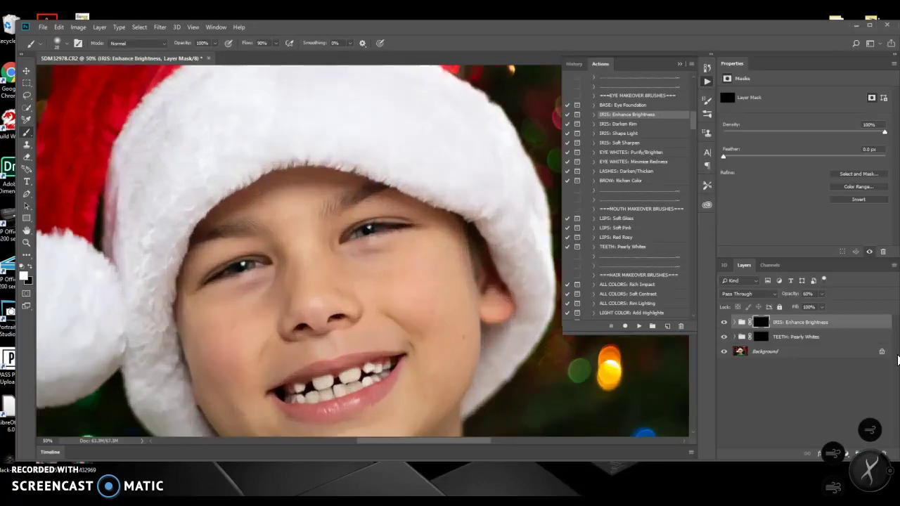
pyautogui.scroll(-5, 488, 317)
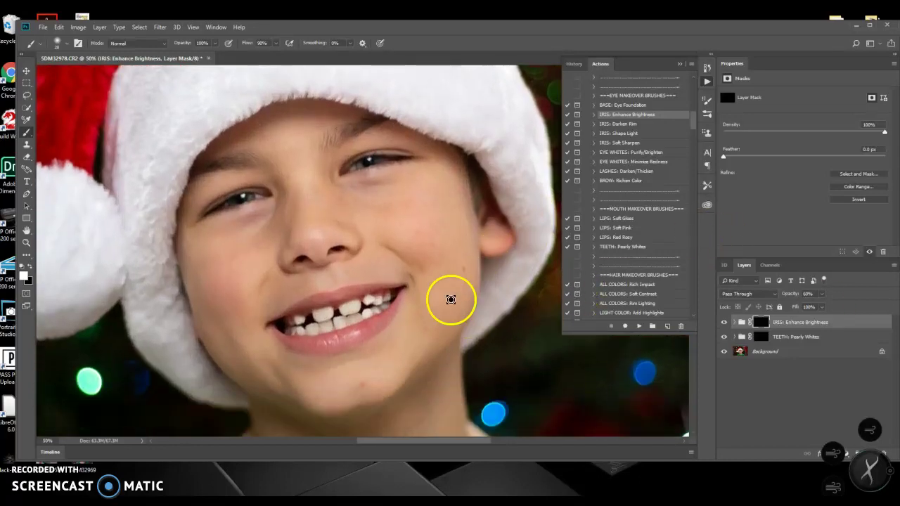
pyautogui.click(27, 145)
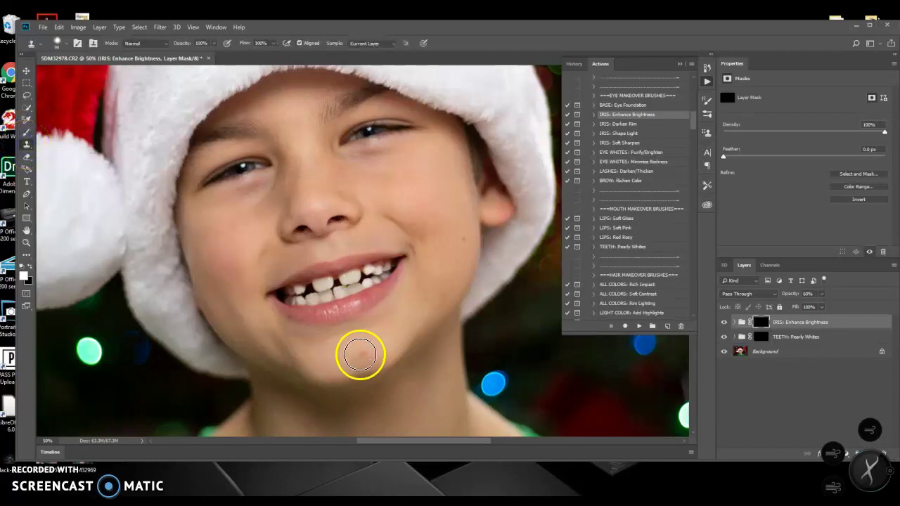
pyautogui.click(63, 43)
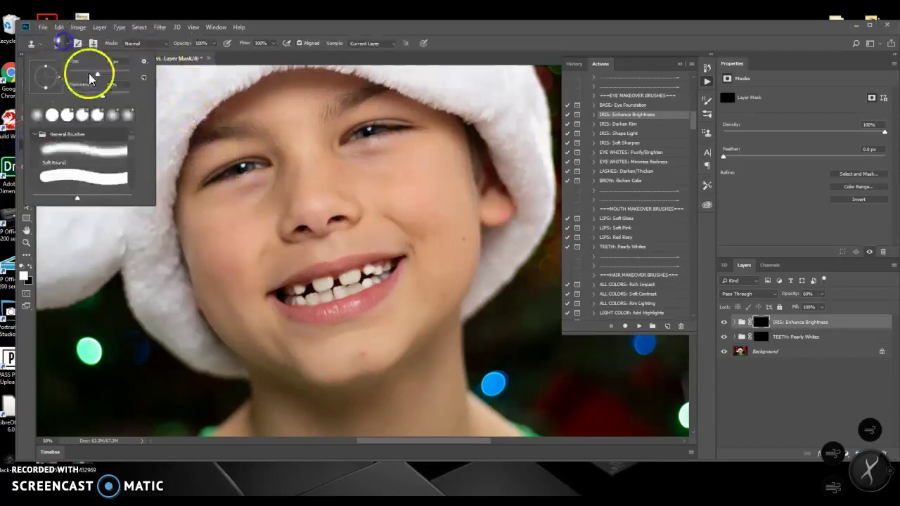
pyautogui.moveTo(98, 77); pyautogui.dragTo(94, 75)
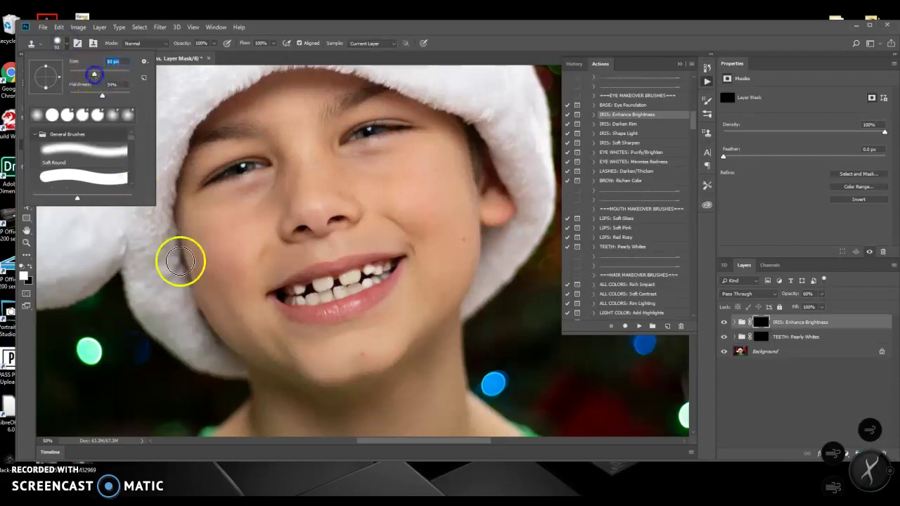
# Convert the Background into a regular layer and try to clone over the chin blemish.
pyautogui.click(357, 370)
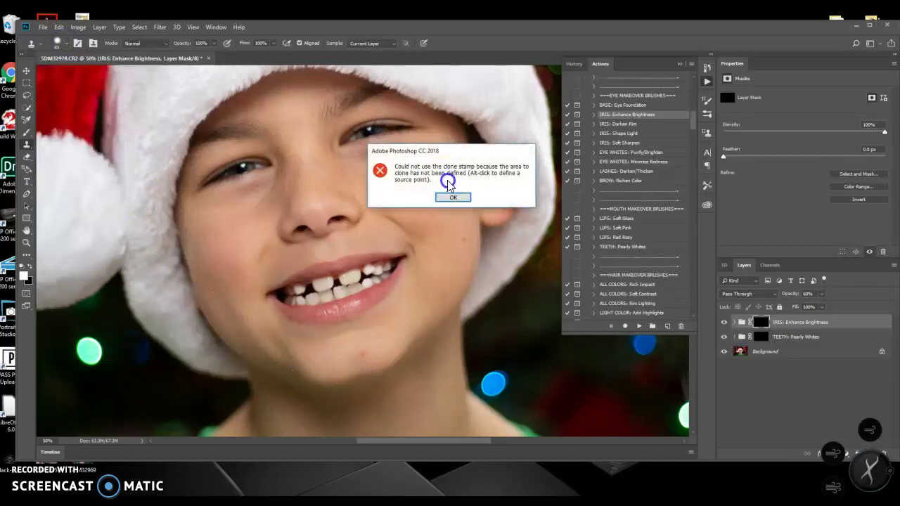
pyautogui.click(458, 199)
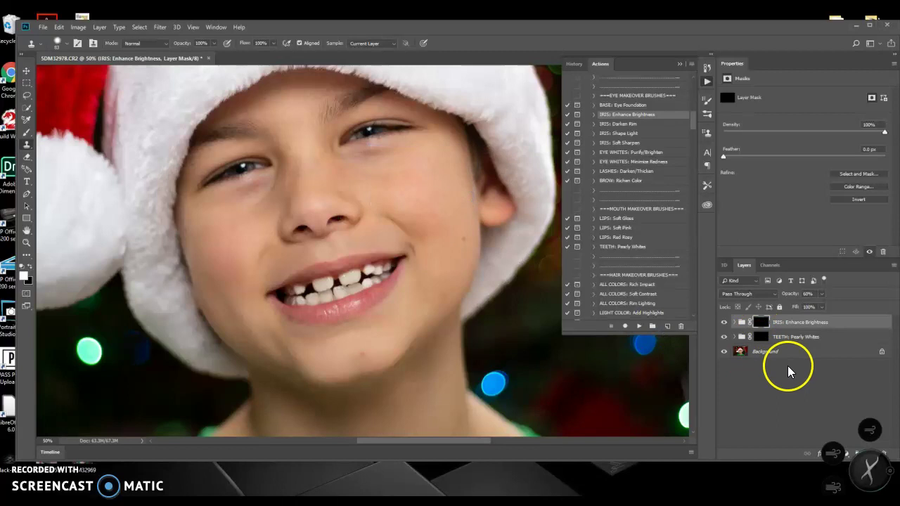
pyautogui.click(769, 351)
pyautogui.click(881, 354)
pyautogui.click(352, 351)
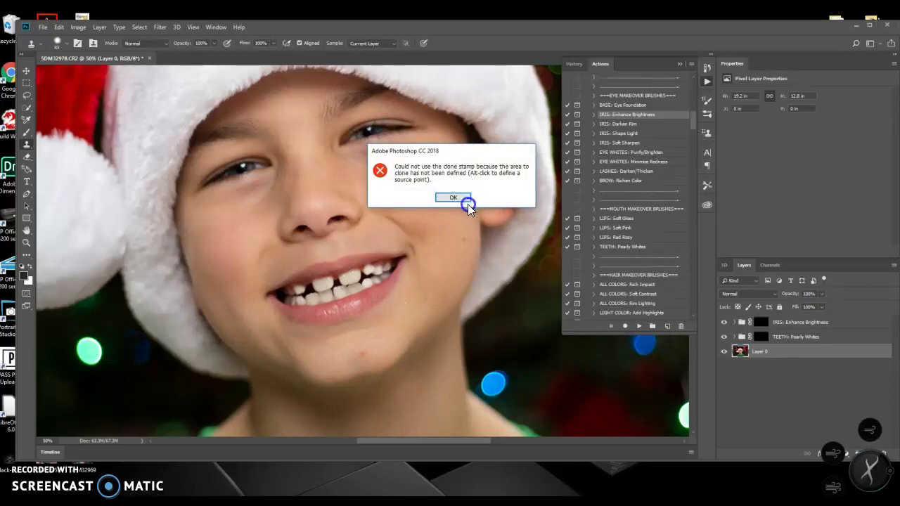
pyautogui.click(451, 197)
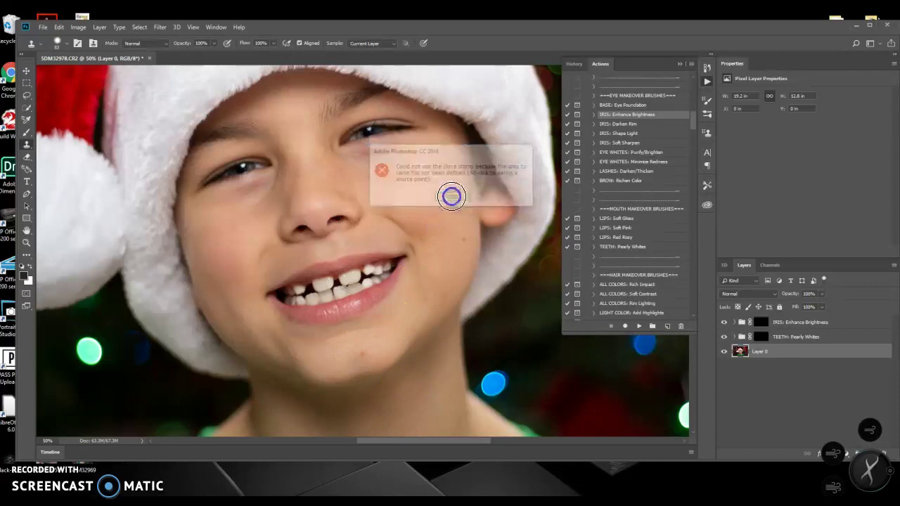
# Try cloning skin sampled near the chin blemish over it, and undo the cloning and the Background layer conversion.
pyautogui.keyDown('alt'); pyautogui.click(364, 330); pyautogui.keyUp('alt')
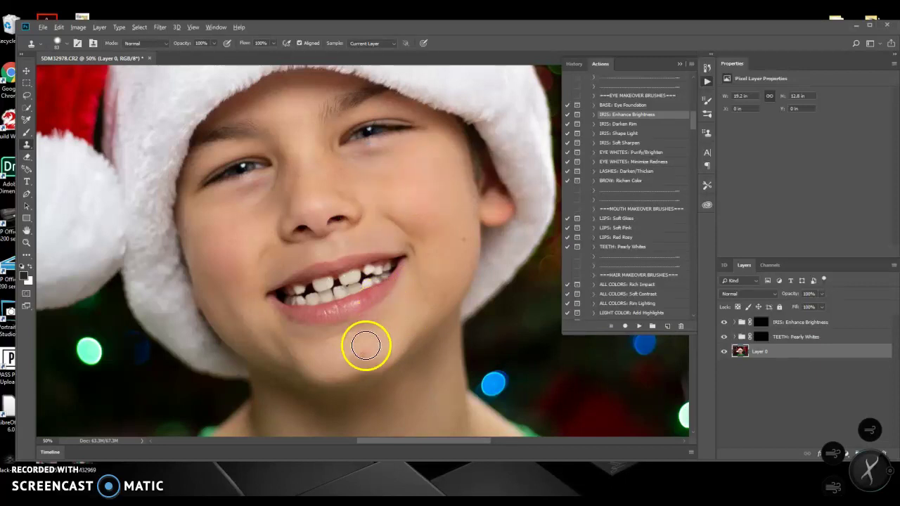
pyautogui.click(361, 353)
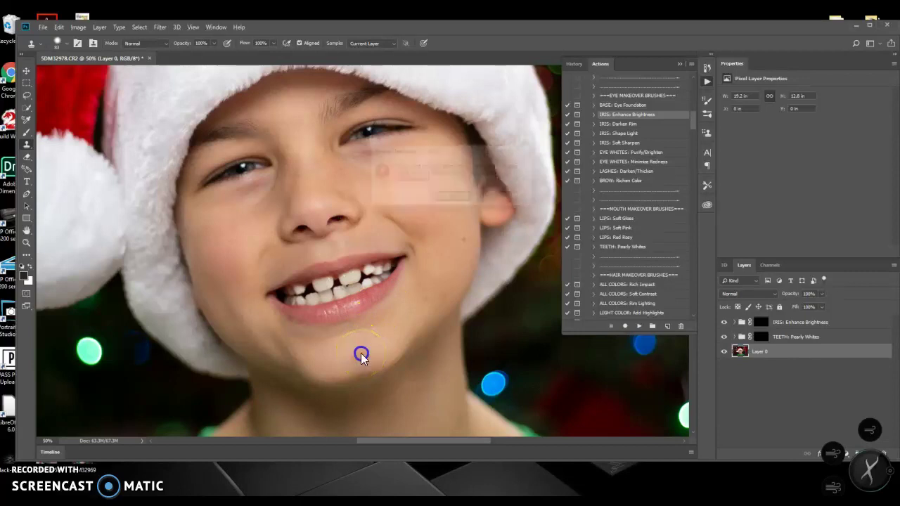
pyautogui.click(452, 198)
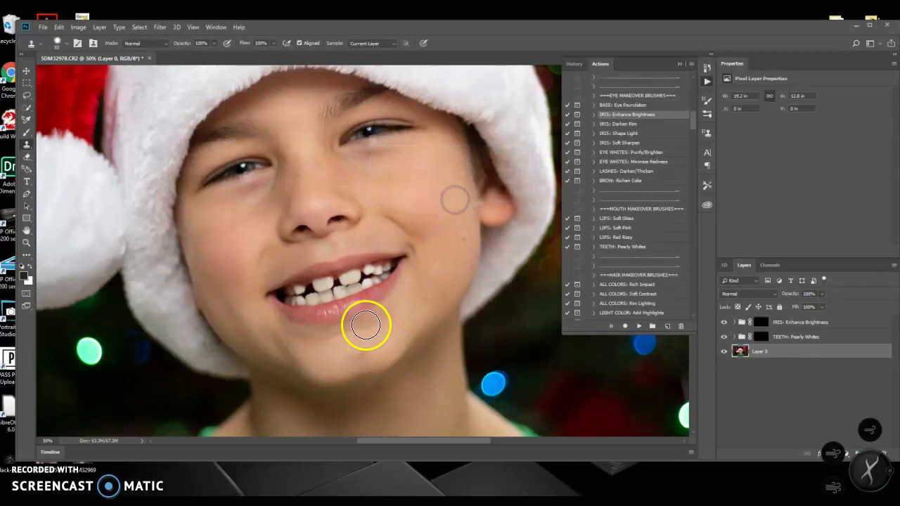
pyautogui.keyDown('alt'); pyautogui.click(380, 340); pyautogui.keyUp('alt')
pyautogui.keyDown('alt'); pyautogui.click(380, 352); pyautogui.keyUp('alt')
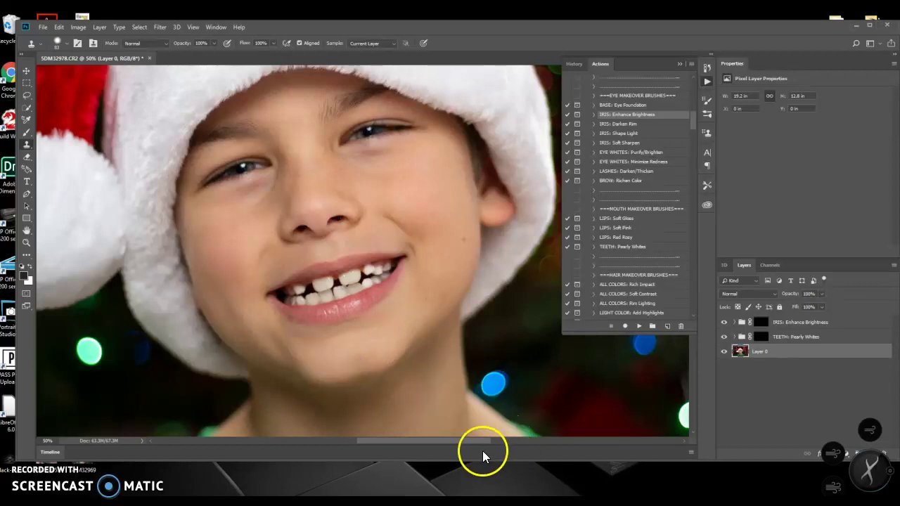
pyautogui.click(334, 362)
pyautogui.hotkey('ctrl', 'z')
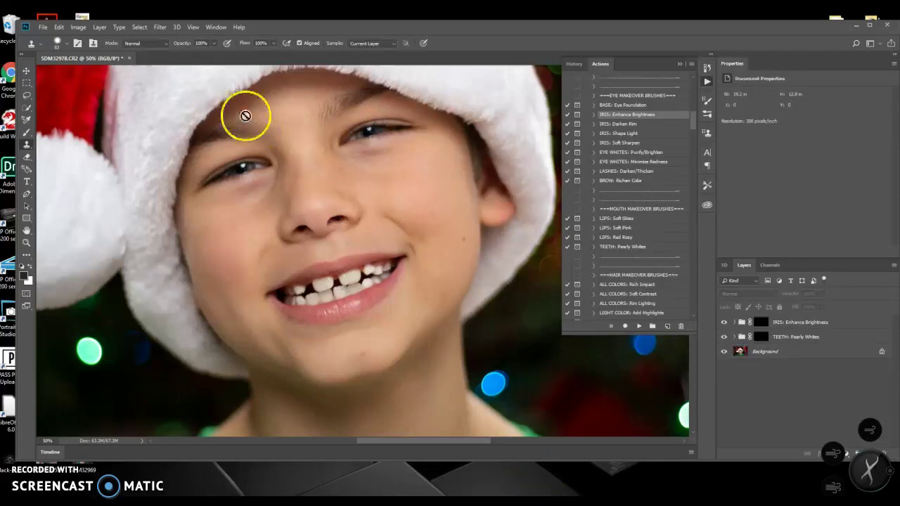
# Set the Clone Stamp brush size to 39 px.
pyautogui.click(64, 45)
pyautogui.click(81, 73)
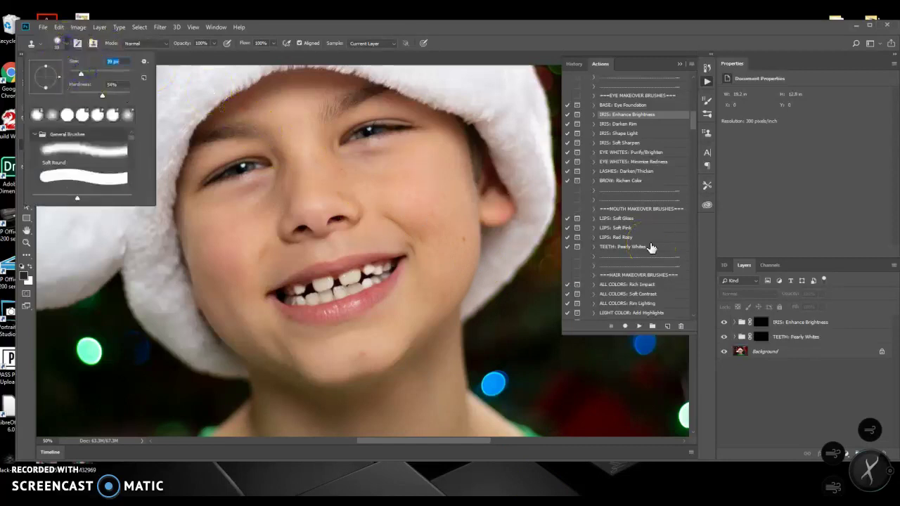
pyautogui.click(442, 382)
pyautogui.click(455, 190)
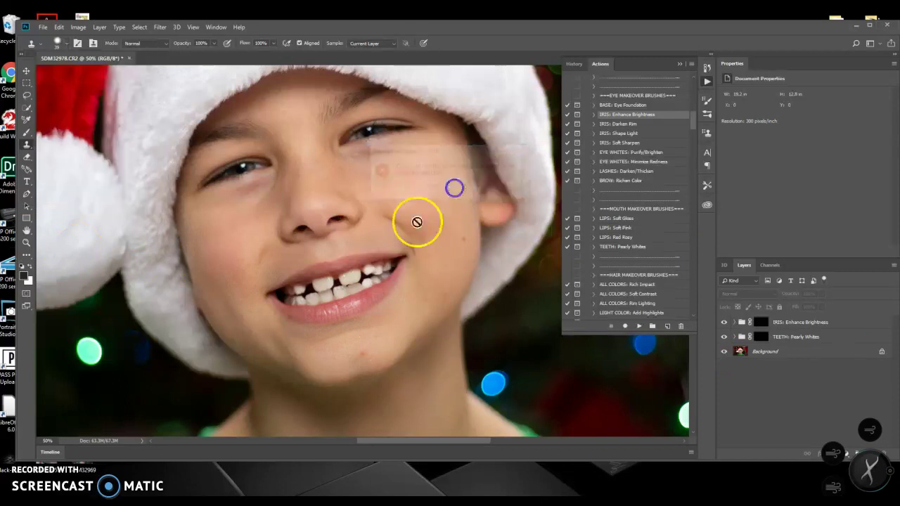
# Unlock the Background layer and try to clone over the chin blemish on it.
pyautogui.click(778, 352)
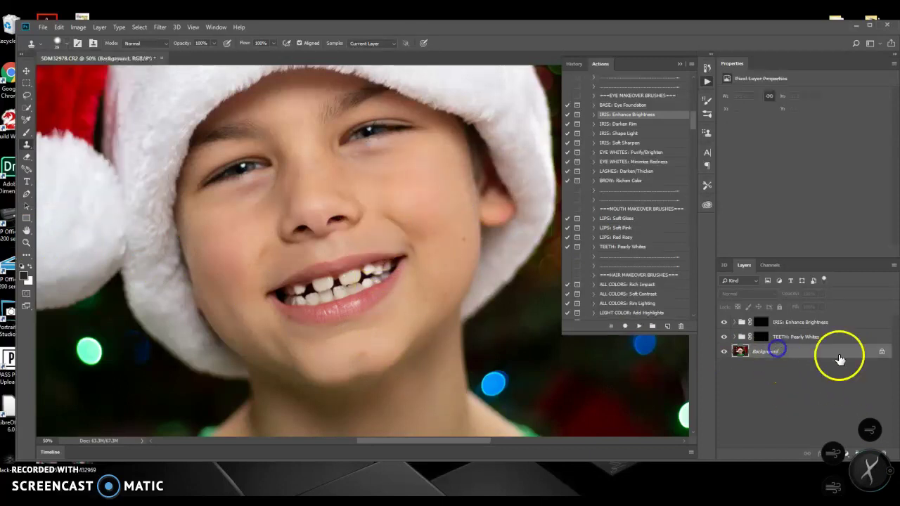
pyautogui.click(881, 352)
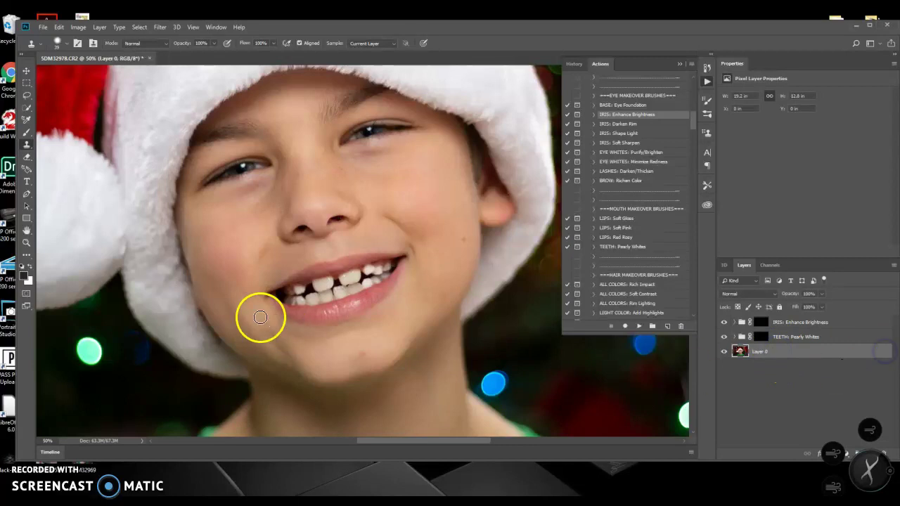
pyautogui.click(361, 352)
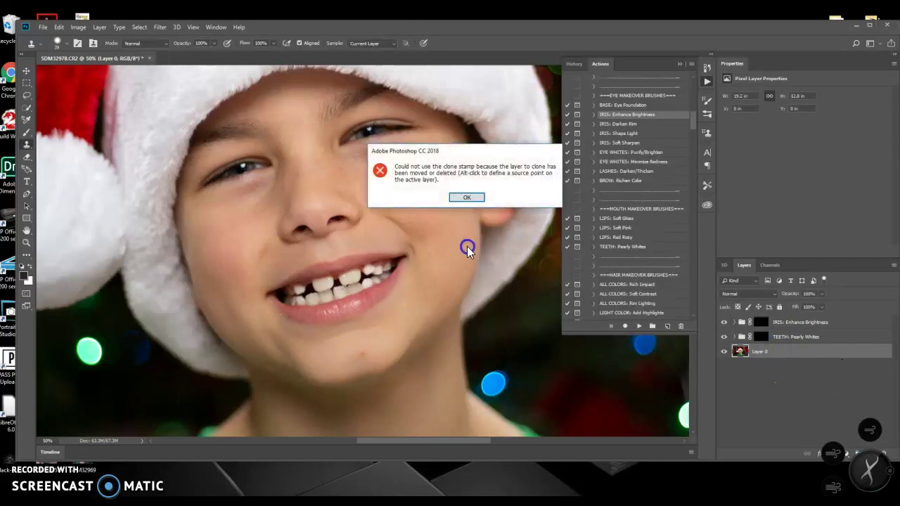
pyautogui.click(465, 197)
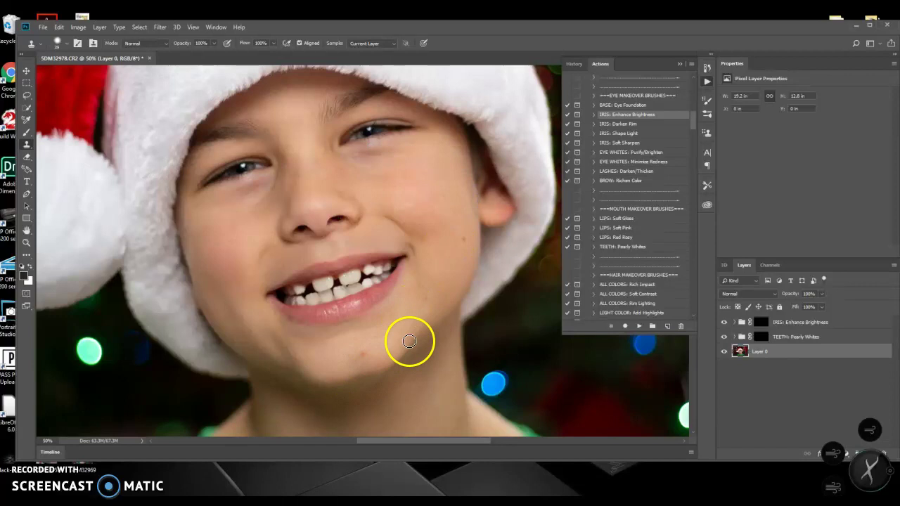
# Sample clean skin beside the reddish blemish on the chin and clone it over the spot.
pyautogui.keyDown('alt'); pyautogui.click(374, 349); pyautogui.keyUp('alt')
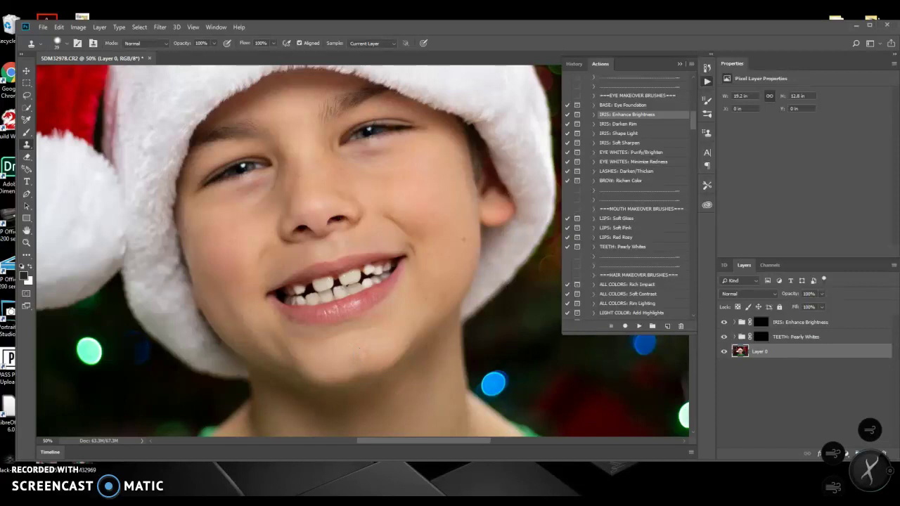
pyautogui.hotkey('ctrl', '+')
pyautogui.hotkey('ctrl', '+')
pyautogui.hotkey('ctrl', '+')
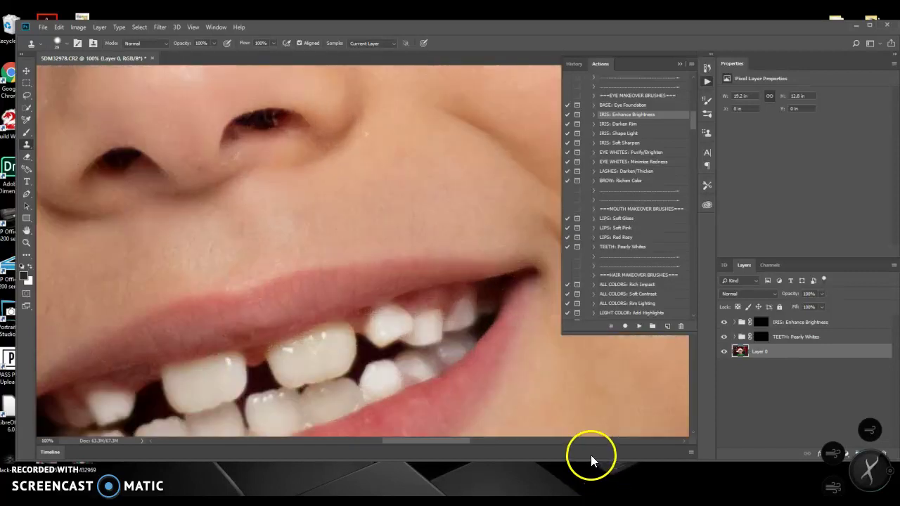
pyautogui.scroll(-3, 657, 232)
pyautogui.scroll(-10, 316, 285)
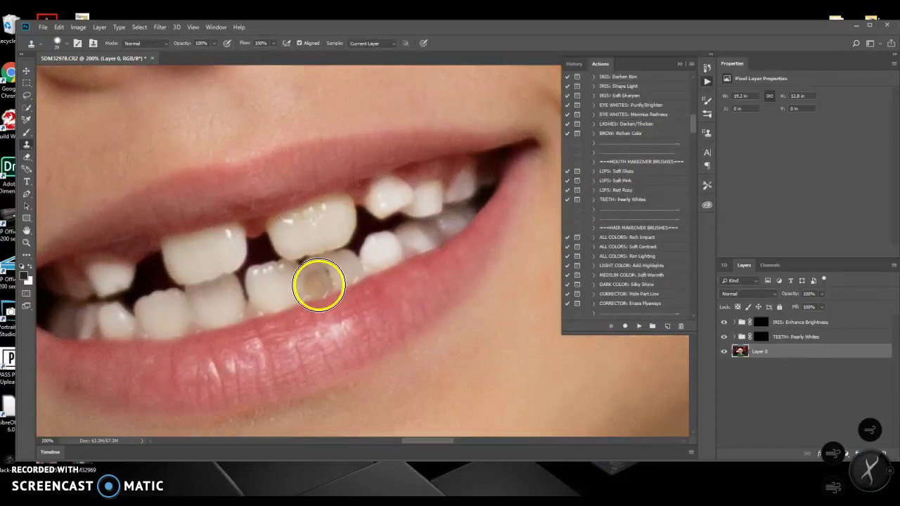
pyautogui.scroll(-4, 373, 335)
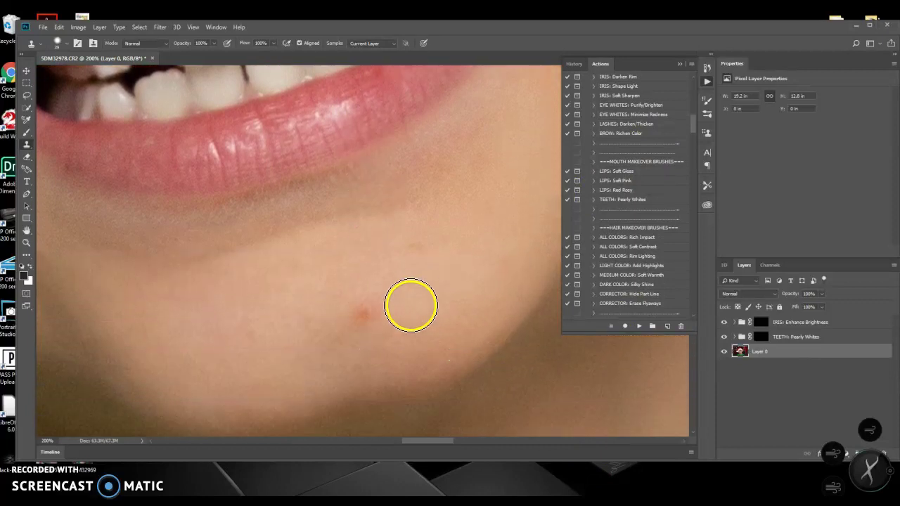
pyautogui.keyDown('alt'); pyautogui.click(354, 280); pyautogui.keyUp('alt')
pyautogui.moveTo(365, 301)
pyautogui.mouseDown()
pyautogui.moveTo(362, 314)
pyautogui.moveTo(373, 300)
pyautogui.mouseUp()
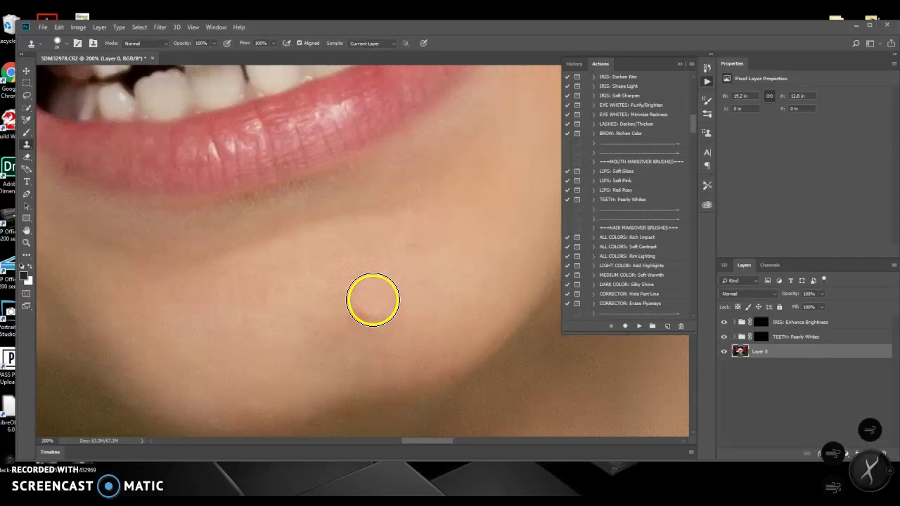
# Set the Clone Stamp hardness to 0% and clone over the remaining traces of the chin blemish.
pyautogui.click(61, 43)
pyautogui.moveTo(100, 91); pyautogui.dragTo(69, 94)
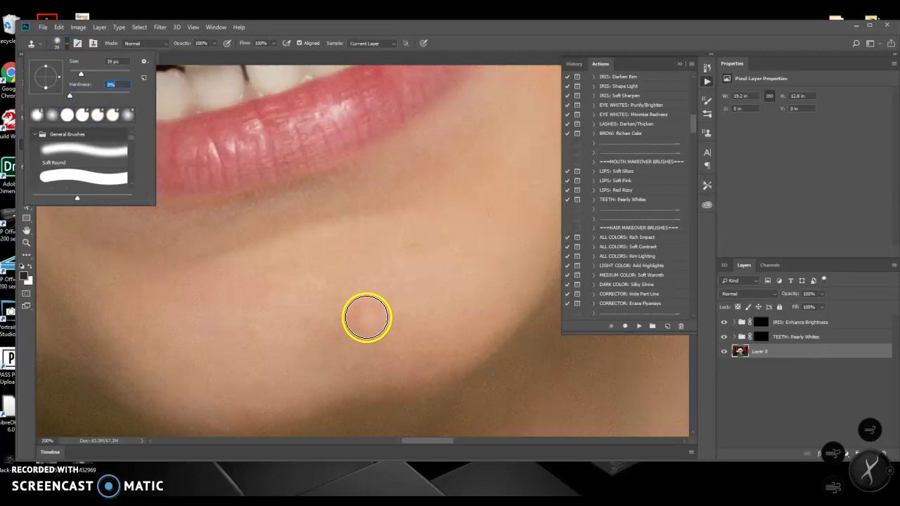
pyautogui.click(365, 316)
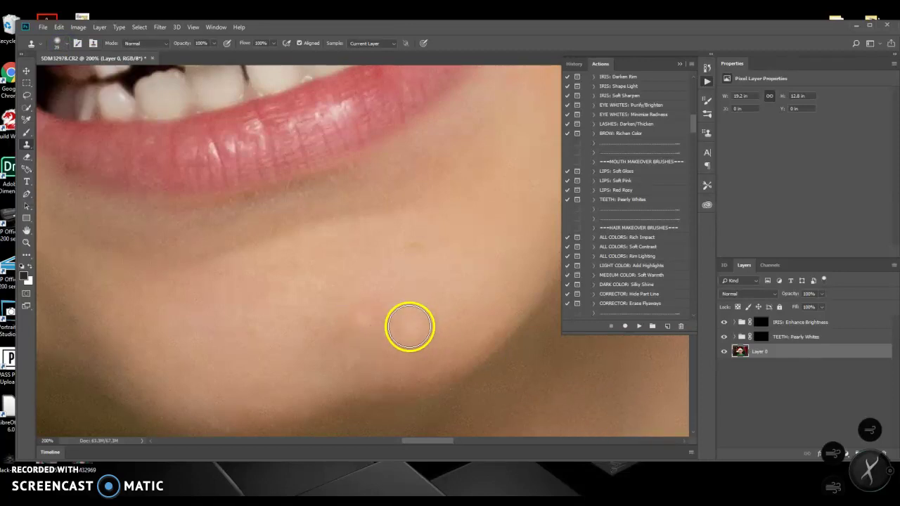
pyautogui.moveTo(371, 312)
pyautogui.mouseDown()
pyautogui.moveTo(382, 367)
pyautogui.moveTo(448, 396)
pyautogui.moveTo(393, 325)
pyautogui.moveTo(389, 340)
pyautogui.moveTo(351, 335)
pyautogui.moveTo(322, 308)
pyautogui.moveTo(341, 338)
pyautogui.mouseUp()
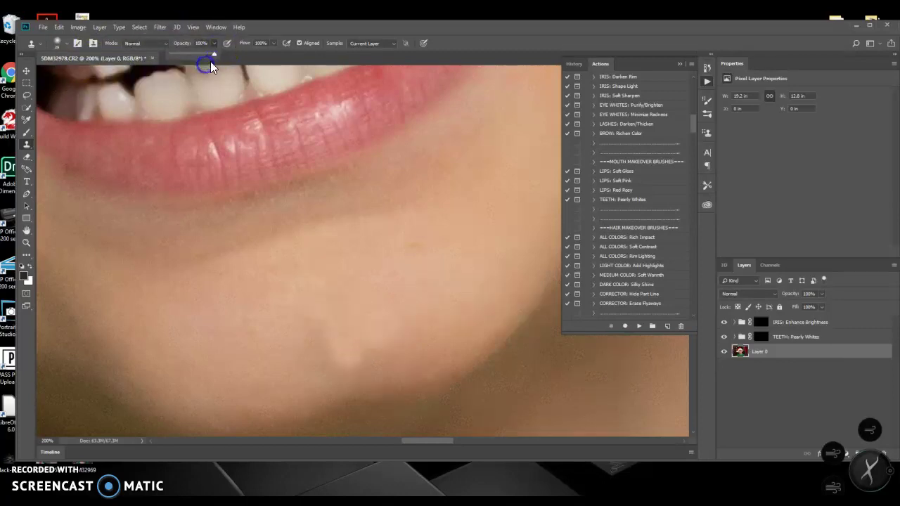
# Lower the Clone Stamp opacity to 51% and blend the cloned patch into the surrounding chin skin.
pyautogui.moveTo(195, 57); pyautogui.dragTo(197, 58)
pyautogui.moveTo(387, 337)
pyautogui.mouseDown()
pyautogui.moveTo(376, 345)
pyautogui.moveTo(341, 328)
pyautogui.moveTo(403, 284)
pyautogui.moveTo(422, 289)
pyautogui.mouseUp()
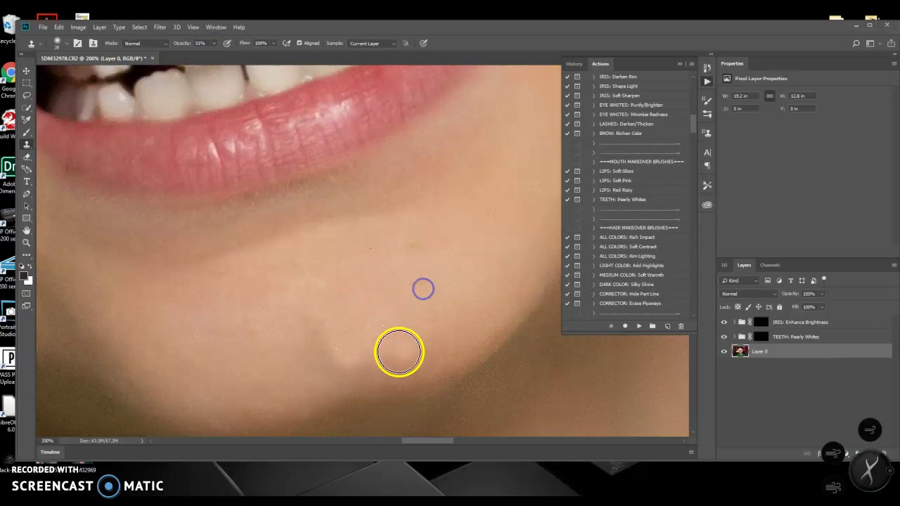
pyautogui.moveTo(324, 338)
pyautogui.mouseDown()
pyautogui.moveTo(371, 363)
pyautogui.moveTo(435, 325)
pyautogui.mouseUp()
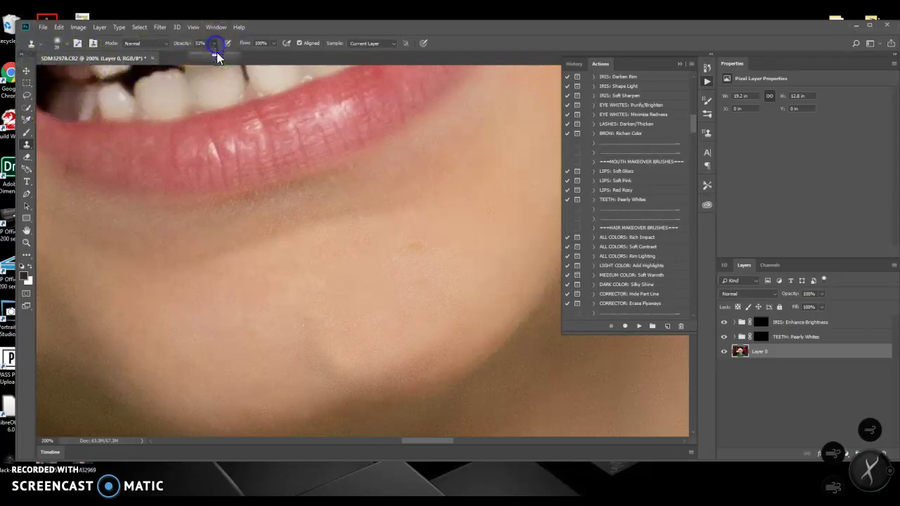
# Reduce the Clone Stamp opacity to 18% and smooth the remaining uneven patches and small spot on the chin.
pyautogui.moveTo(201, 63); pyautogui.dragTo(201, 64)
pyautogui.moveTo(389, 370)
pyautogui.mouseDown()
pyautogui.moveTo(341, 365)
pyautogui.moveTo(316, 324)
pyautogui.moveTo(323, 372)
pyautogui.moveTo(392, 371)
pyautogui.moveTo(447, 352)
pyautogui.moveTo(412, 379)
pyautogui.moveTo(342, 371)
pyautogui.moveTo(310, 331)
pyautogui.moveTo(411, 249)
pyautogui.moveTo(286, 314)
pyautogui.moveTo(321, 354)
pyautogui.mouseUp()
pyautogui.click(450, 249)
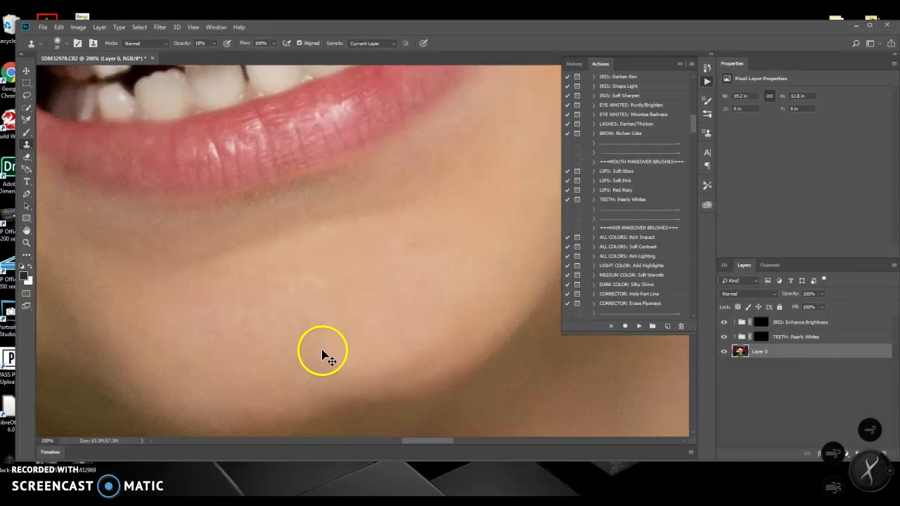
# Examine the retouched chin in the wider portrait and inspect the mouth area up close.
pyautogui.hotkey('ctrl', '-')
pyautogui.hotkey('ctrl', '-')
pyautogui.hotkey('ctrl', '-')
pyautogui.hotkey('ctrl', '-')
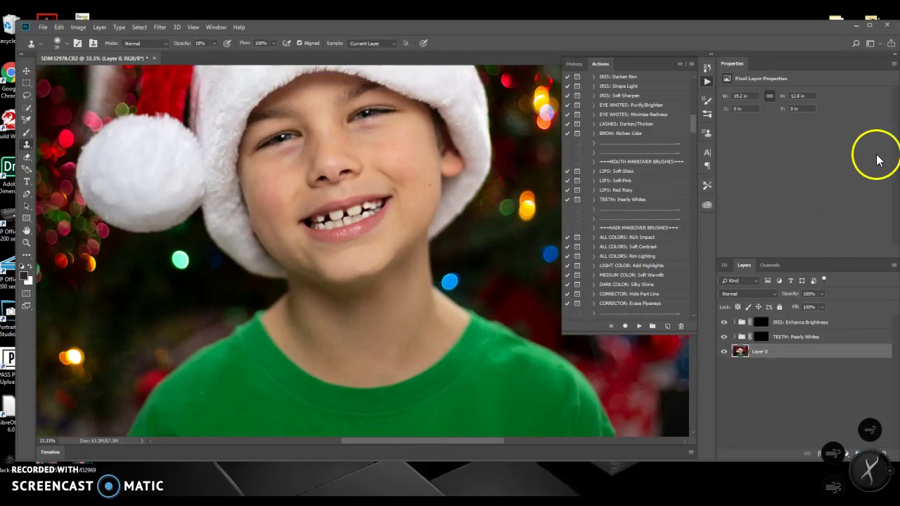
pyautogui.scroll(2, 281, 316)
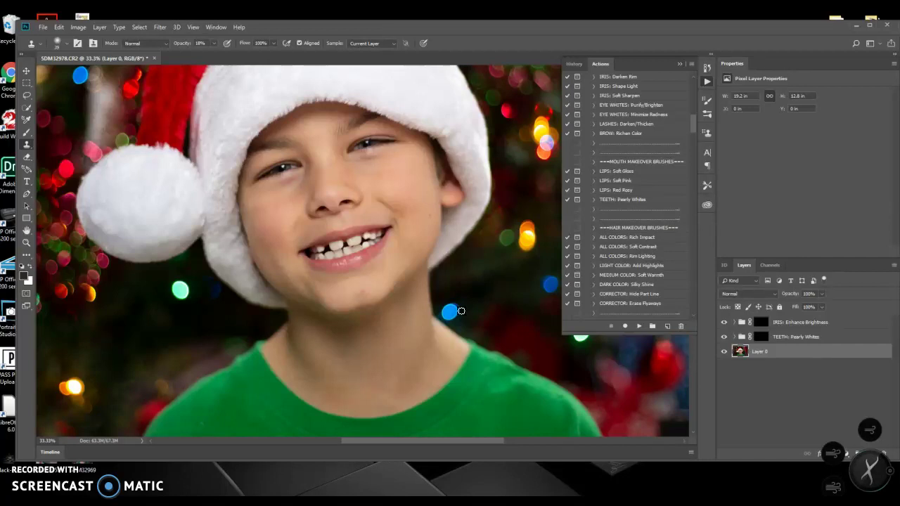
pyautogui.hotkey('ctrl', '+')
pyautogui.hotkey('ctrl', '+')
pyautogui.hotkey('ctrl', '+')
pyautogui.hotkey('ctrl', '+')
pyautogui.hotkey('ctrl', '+')
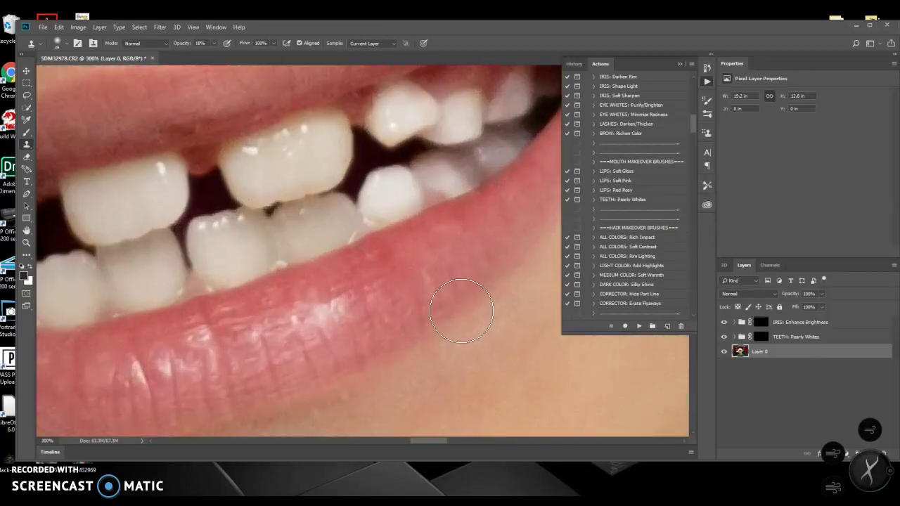
# Open the base photo layer in the Anthropics PortraitPro filter and set the detected face to Child.
pyautogui.scroll(-10, 572, 357)
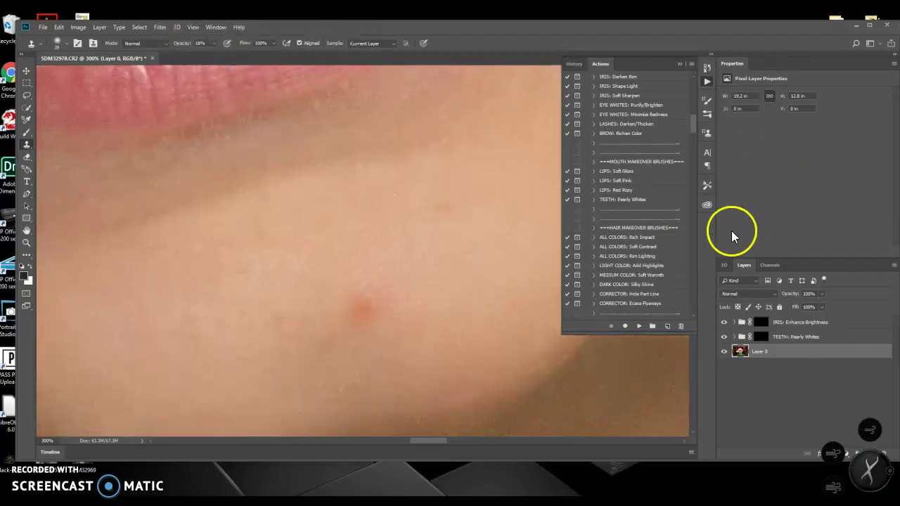
pyautogui.scroll(4, 625, 296)
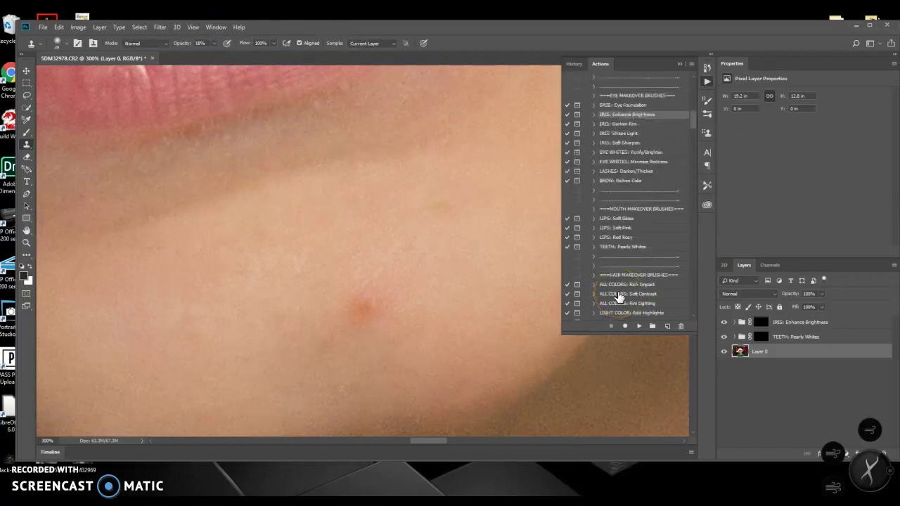
pyautogui.scroll(6, 618, 296)
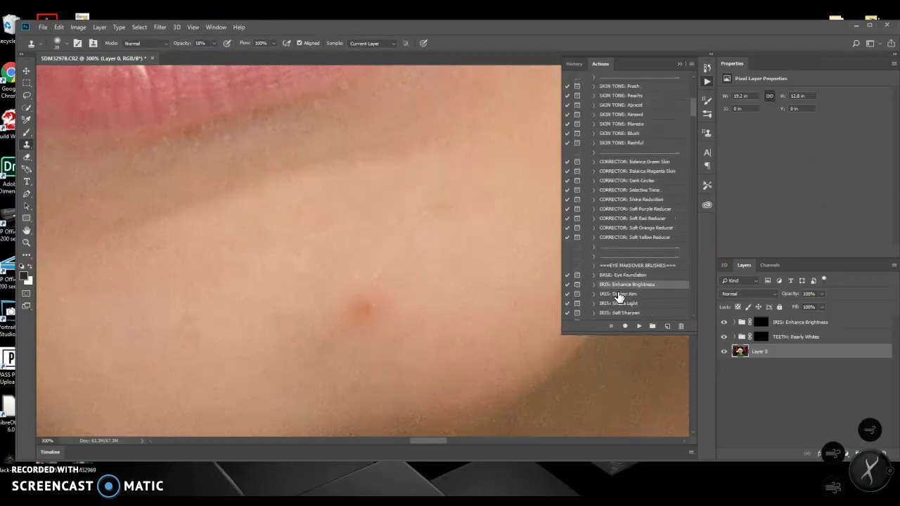
pyautogui.scroll(4, 618, 295)
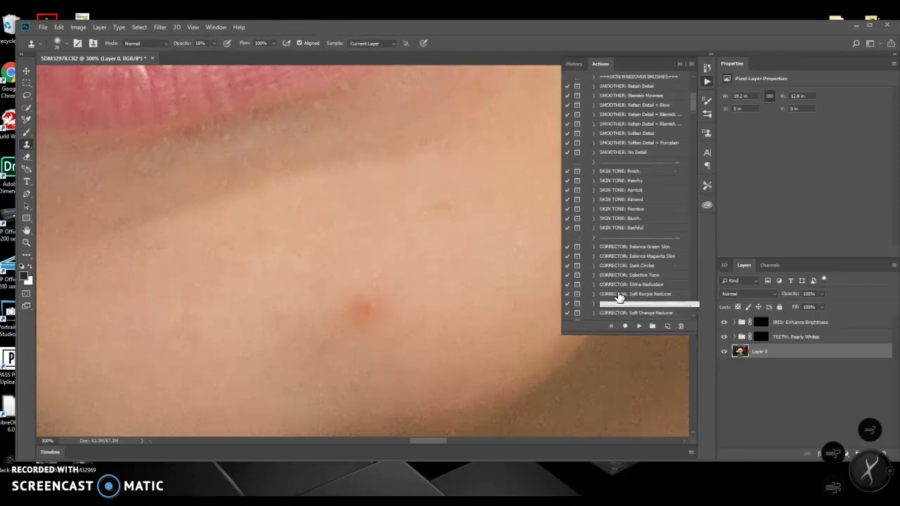
pyautogui.click(216, 28)
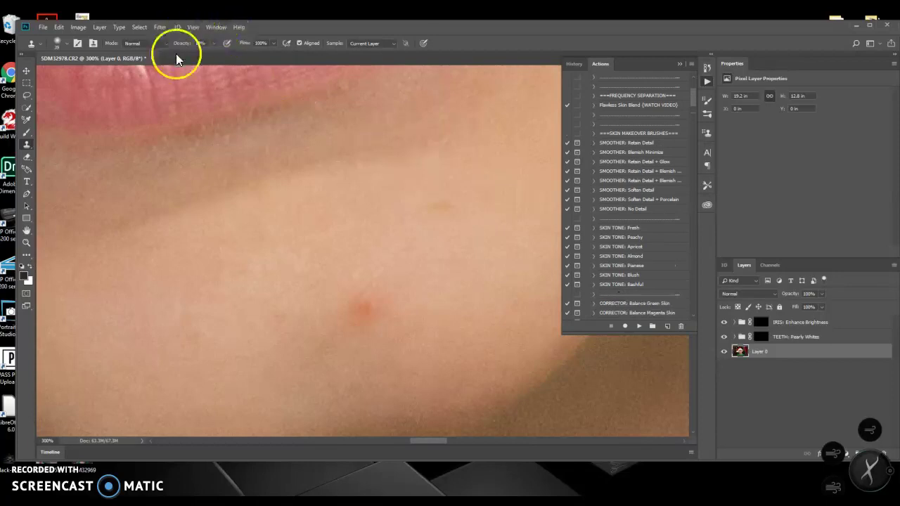
pyautogui.click(160, 27)
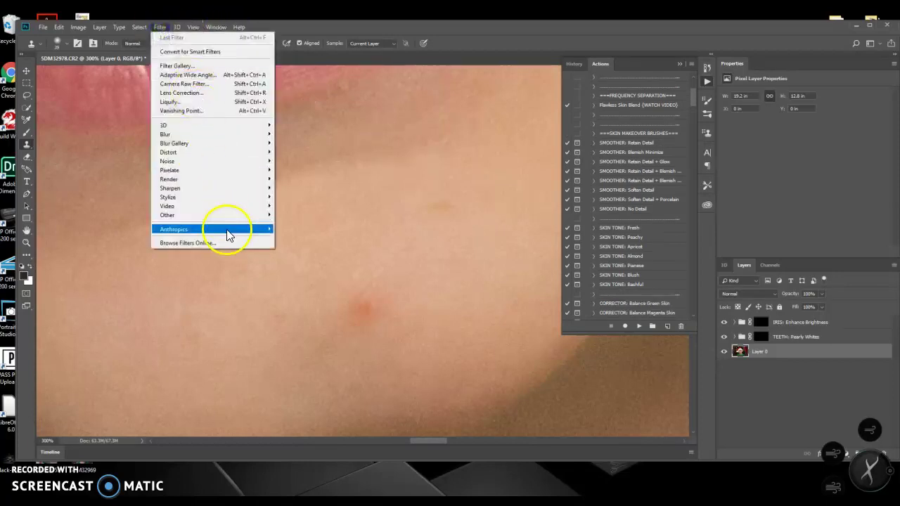
pyautogui.click(291, 229)
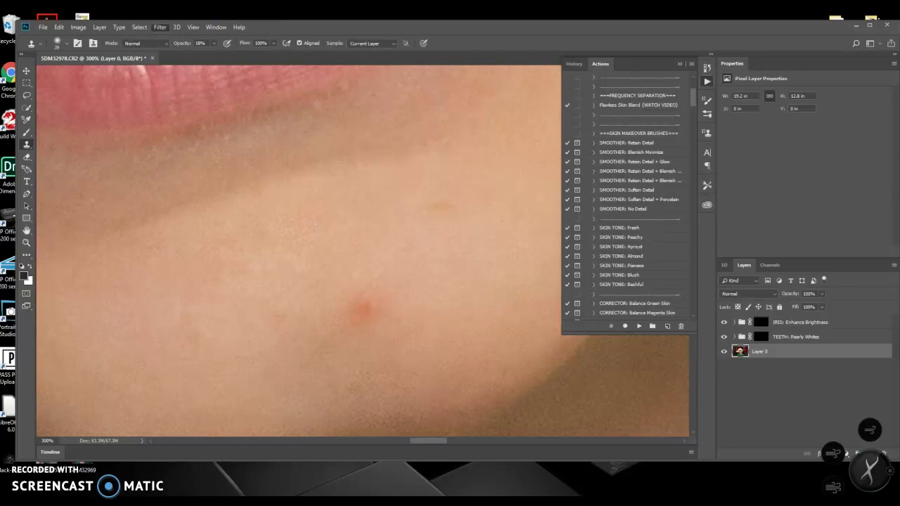
pyautogui.click(474, 149)
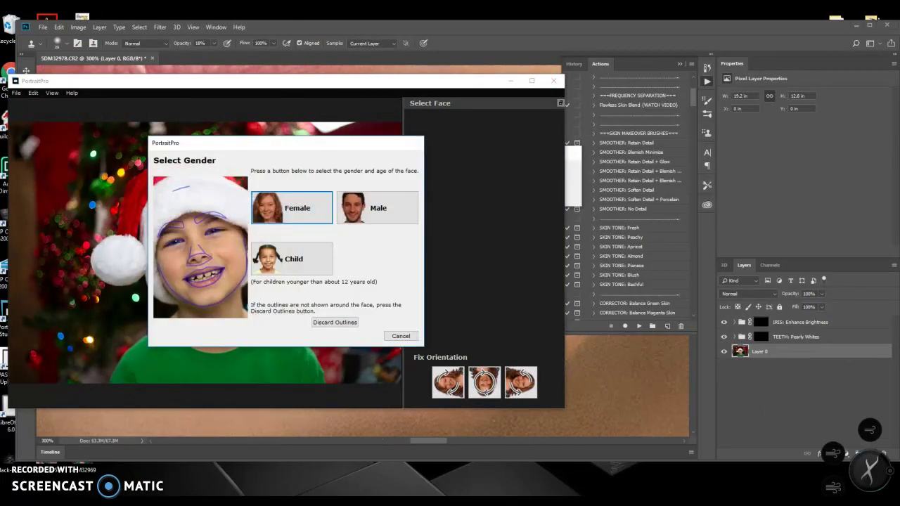
pyautogui.click(324, 255)
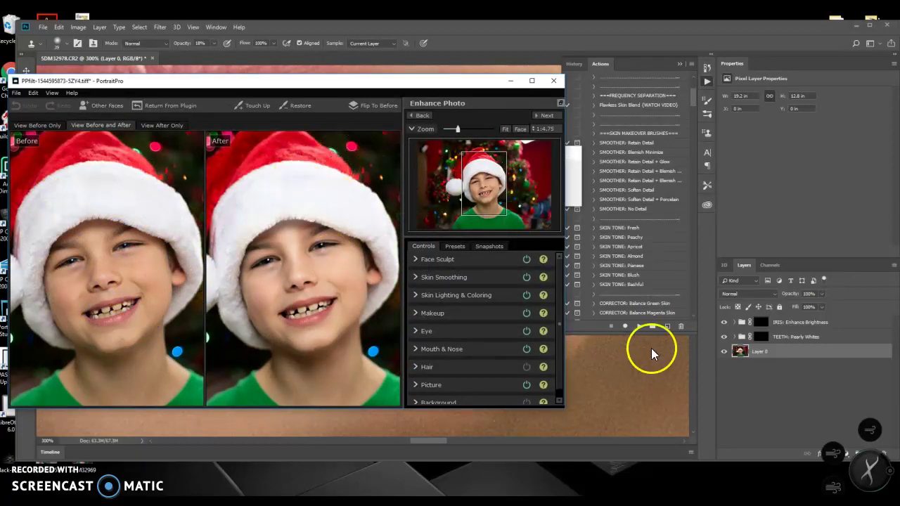
# Turn off the Face Sculpt, Skin Smoothing, Skin Lighting & Coloring, Makeup, Eye, Mouth & Nose and Picture enhancements.
pyautogui.click(531, 260)
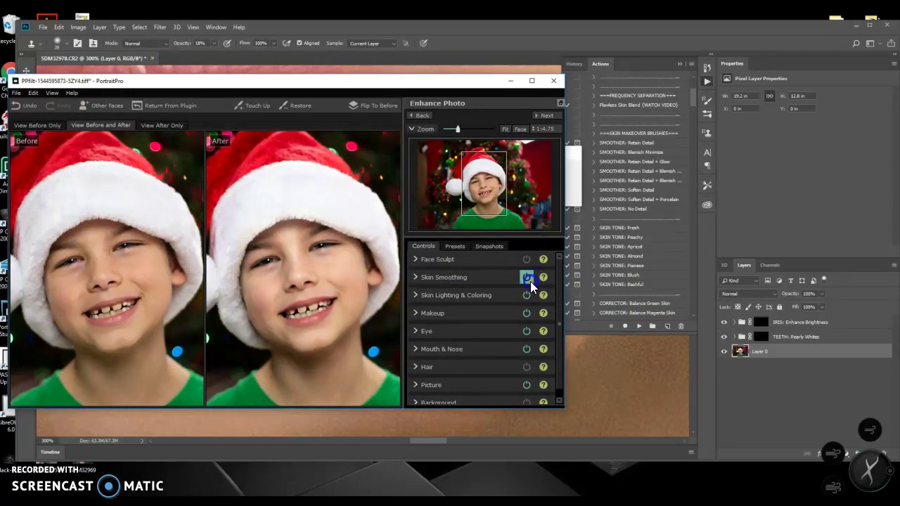
pyautogui.click(526, 295)
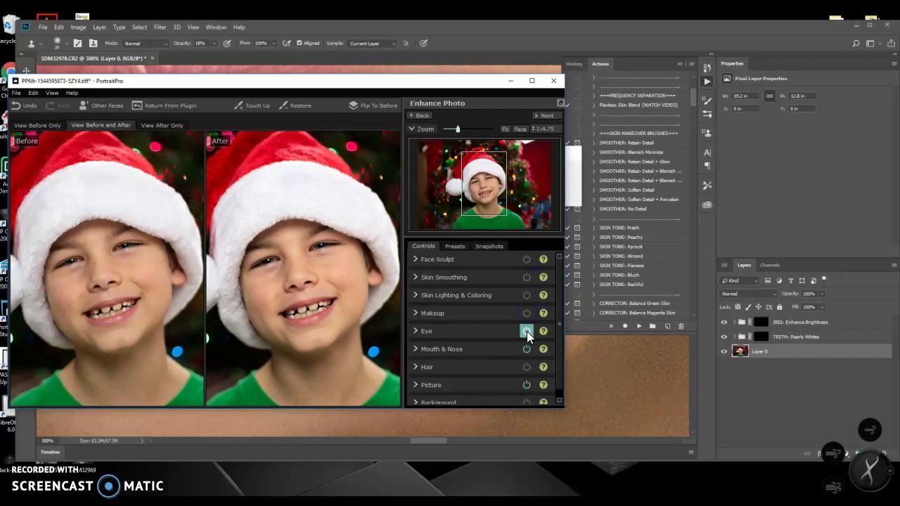
pyautogui.click(528, 366)
pyautogui.click(526, 385)
pyautogui.scroll(-1, 523, 376)
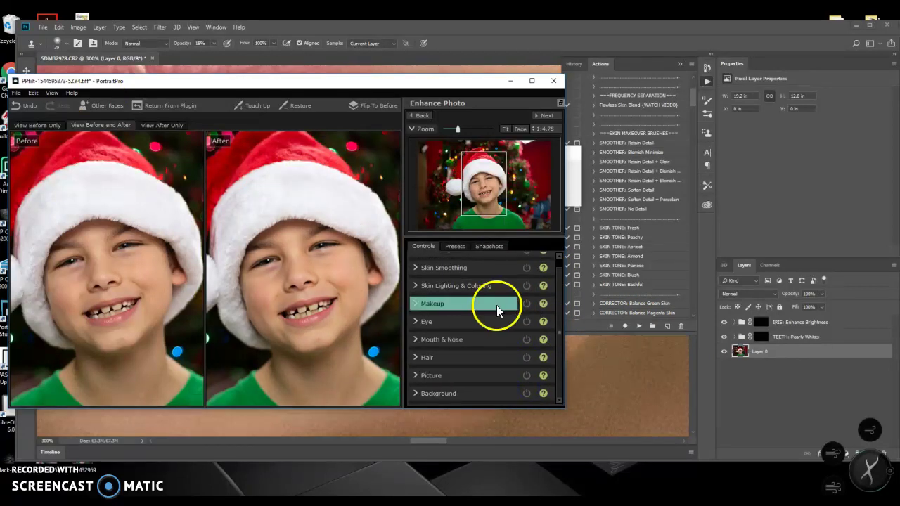
pyautogui.scroll(1, 496, 305)
# Set the Touch Up brush size to 11 and brush over the red blemish on the chin.
pyautogui.click(247, 105)
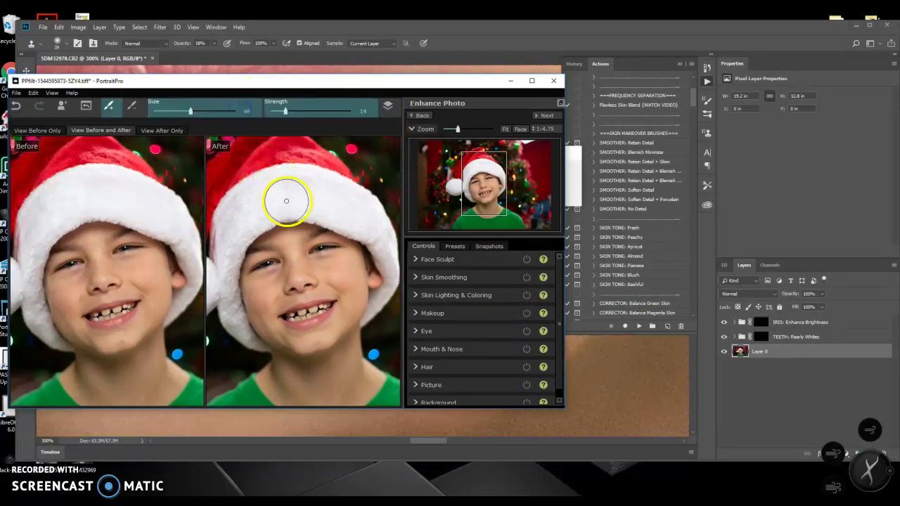
pyautogui.moveTo(190, 111); pyautogui.dragTo(161, 112)
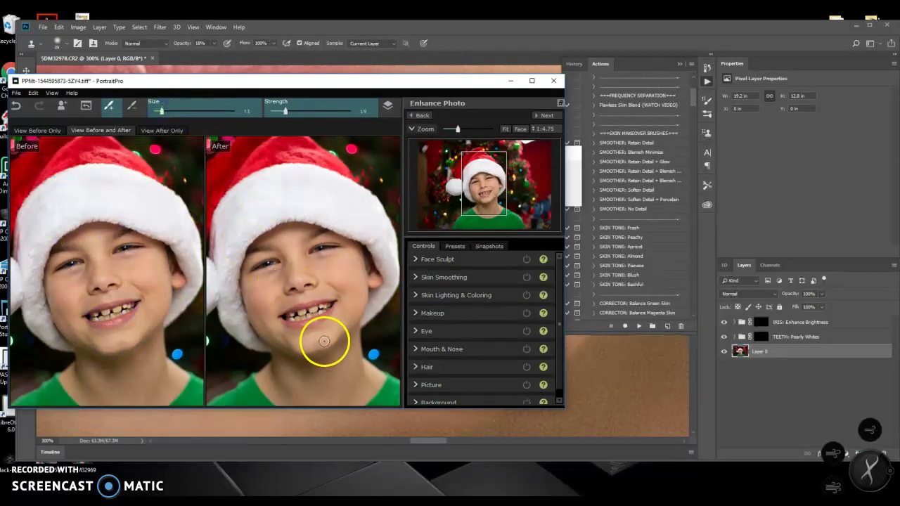
pyautogui.moveTo(322, 342)
pyautogui.mouseDown()
pyautogui.moveTo(351, 372)
pyautogui.moveTo(322, 339)
pyautogui.mouseUp()
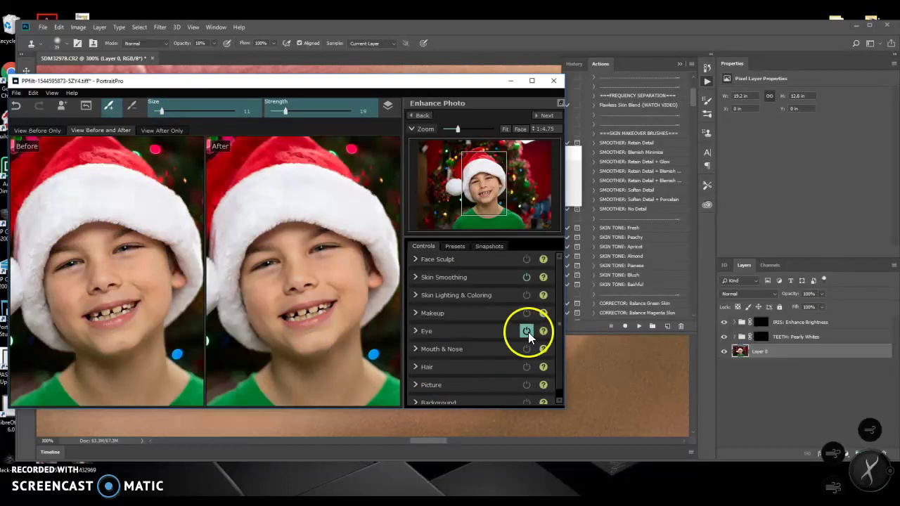
# Raise the Touch Up brush strength to 58 and retouch the remaining skin spot on the chin.
pyautogui.hotkey('ctrl', '+')
pyautogui.hotkey('ctrl', '+')
pyautogui.hotkey('ctrl', '+')
pyautogui.hotkey('ctrl', '+')
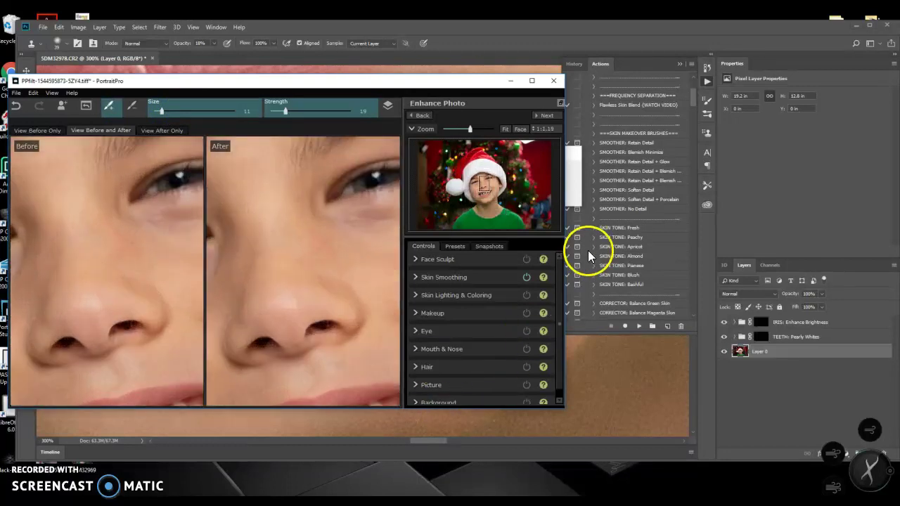
pyautogui.moveTo(484, 188); pyautogui.dragTo(484, 199)
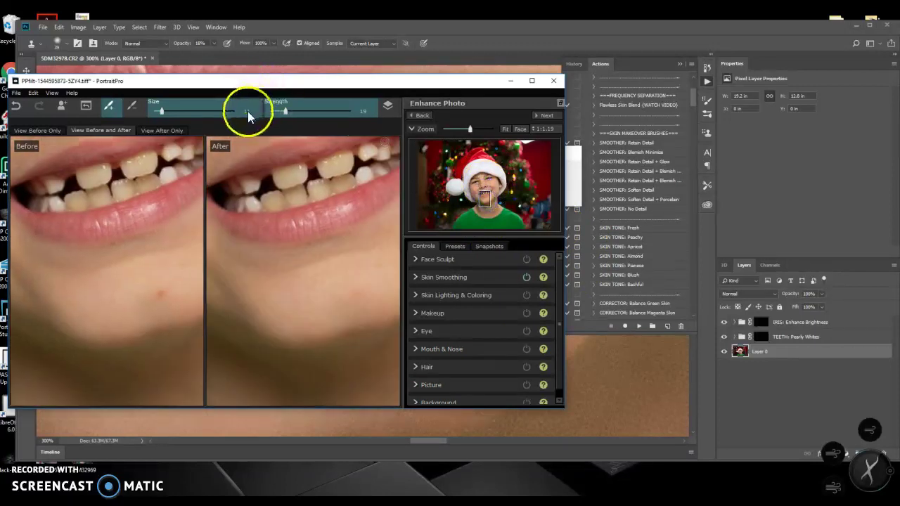
pyautogui.click(284, 112)
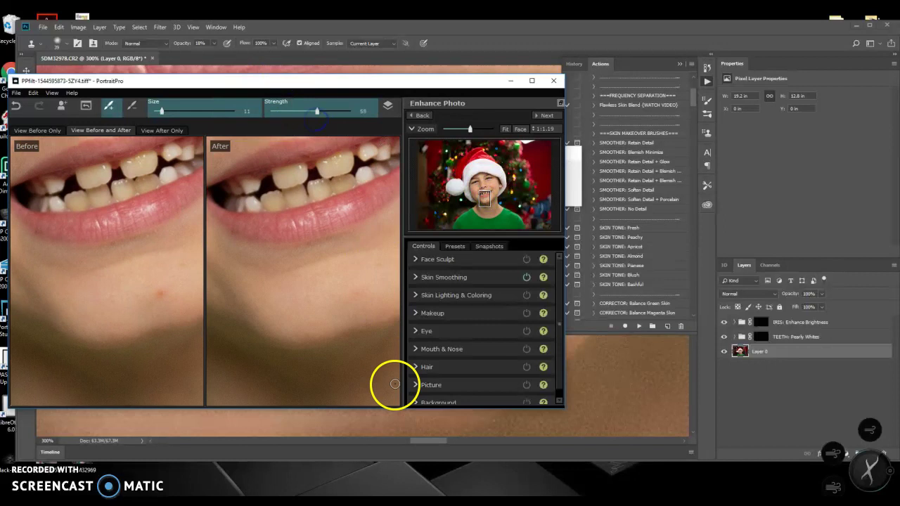
pyautogui.click(360, 291)
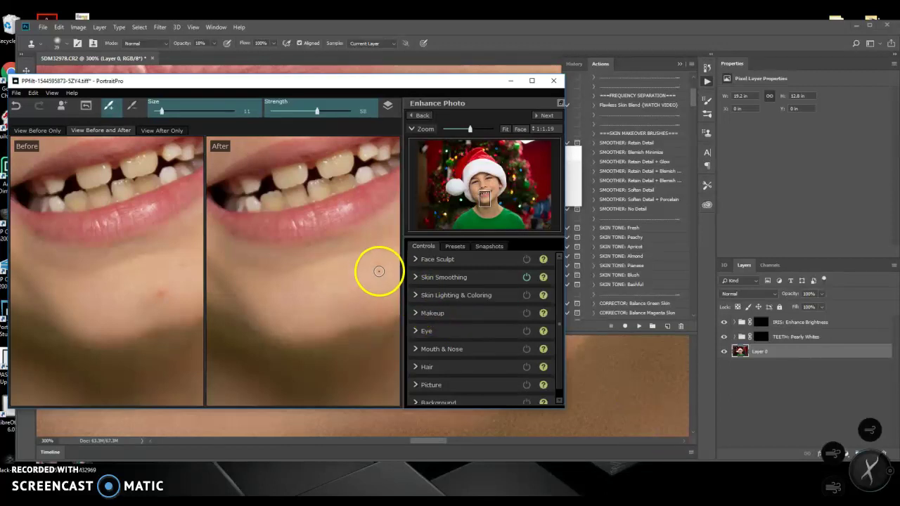
# Finish the PortraitPro edit and return to the Photoshop document with the retouched result applied.
pyautogui.click(526, 295)
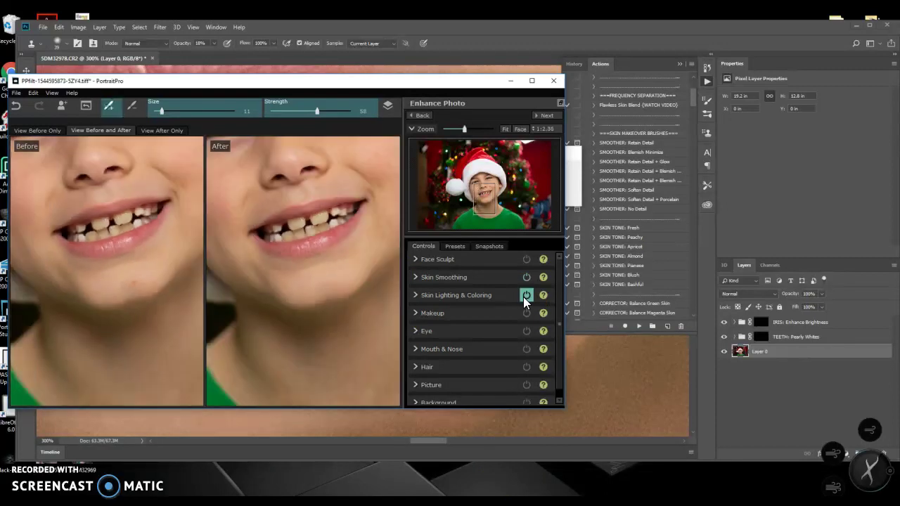
pyautogui.click(547, 115)
pyautogui.click(594, 127)
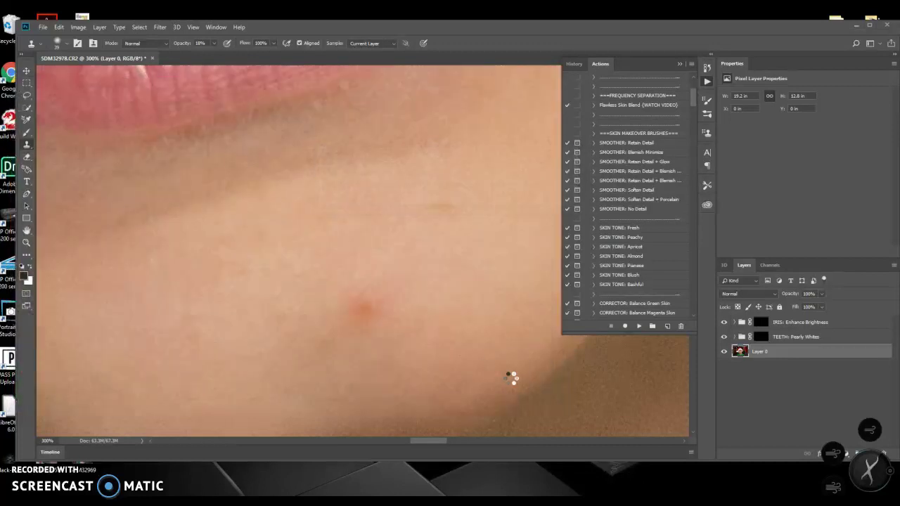
pyautogui.click(525, 321)
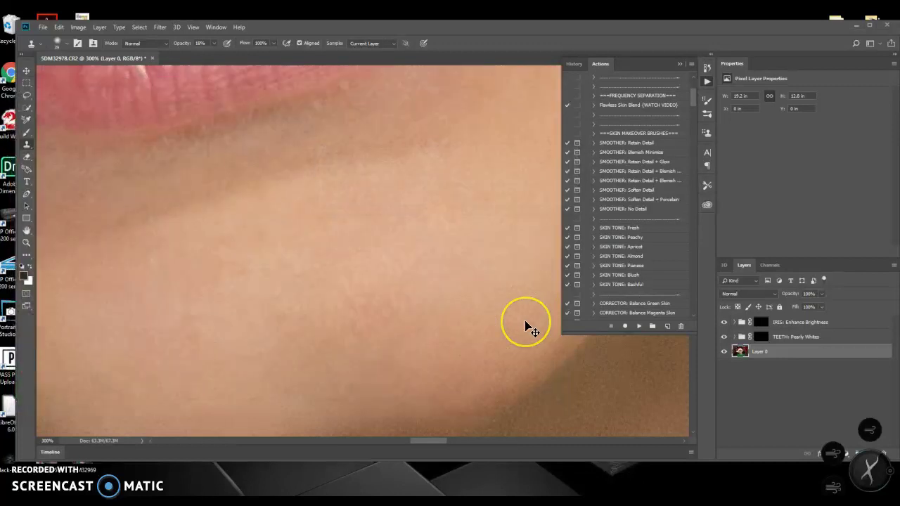
# Merge the visible layers into a single layer and toggle its visibility to check the whole portrait.
pyautogui.hotkey('ctrl', '-')
pyautogui.hotkey('ctrl', '-')
pyautogui.hotkey('ctrl', '-')
pyautogui.hotkey('ctrl', '-')
pyautogui.hotkey('ctrl', '-')
pyautogui.hotkey('ctrl', '-')
pyautogui.hotkey('ctrl', '-')
pyautogui.hotkey('ctrl', '-')
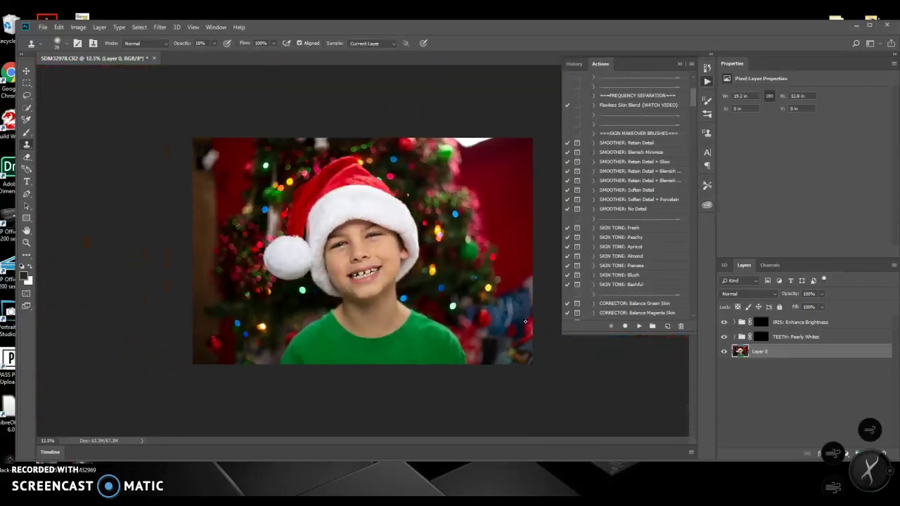
pyautogui.click(833, 121)
pyautogui.rightClick(778, 349)
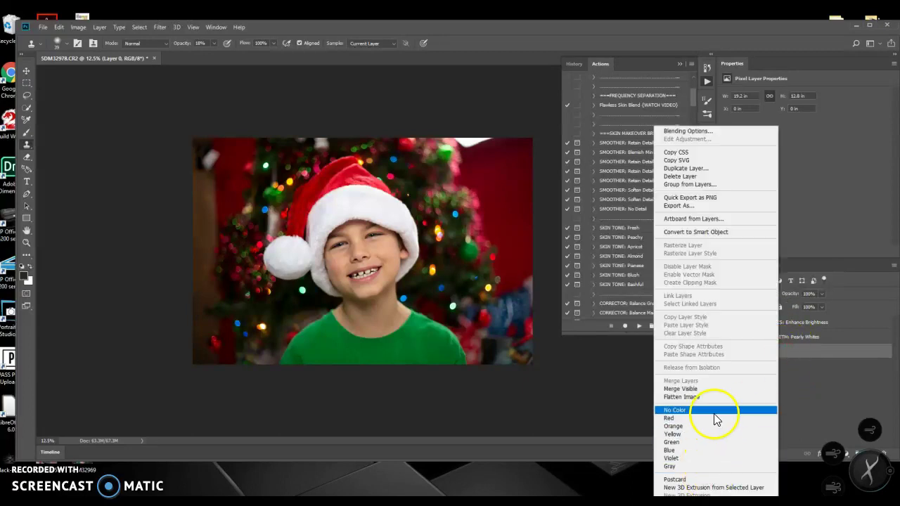
pyautogui.click(731, 389)
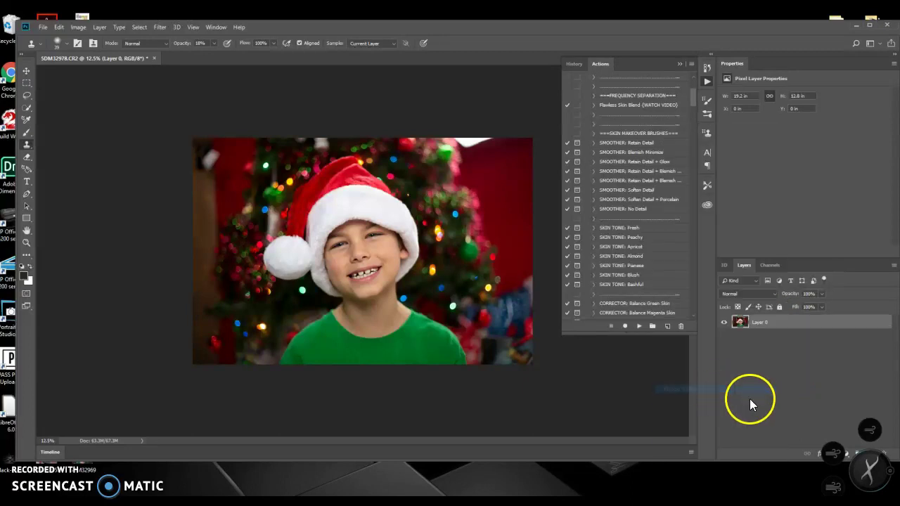
pyautogui.click(723, 322)
pyautogui.click(723, 322)
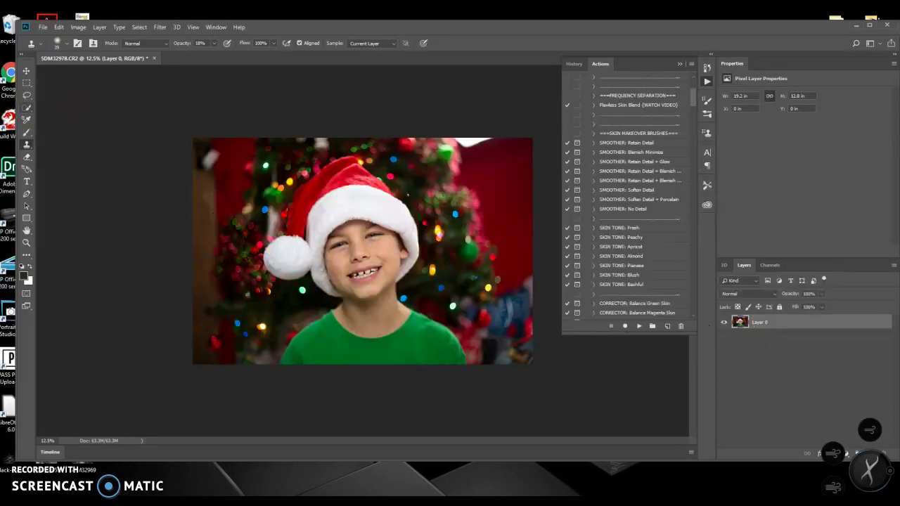
# Crop the photo to about 16.88 in wide at full height with a rectangular selection, trimming strips from both sides.
pyautogui.click(27, 83)
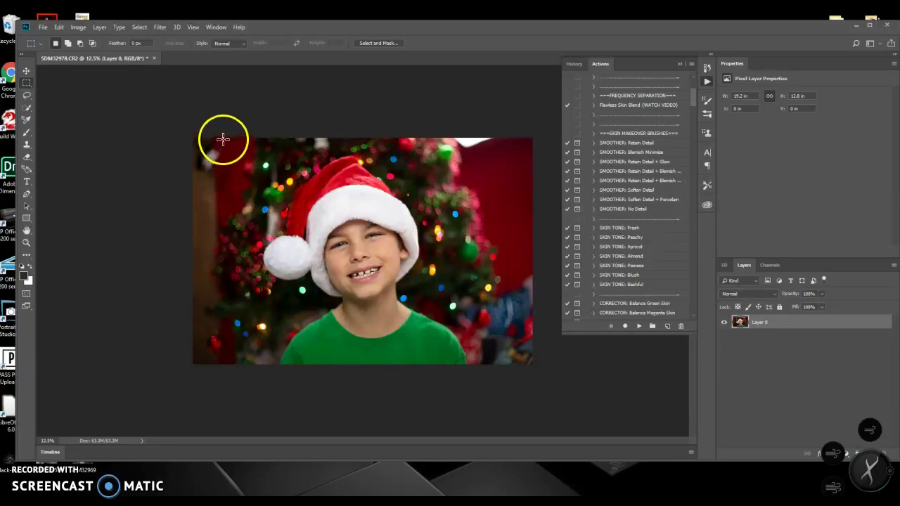
pyautogui.moveTo(222, 138); pyautogui.dragTo(520, 364)
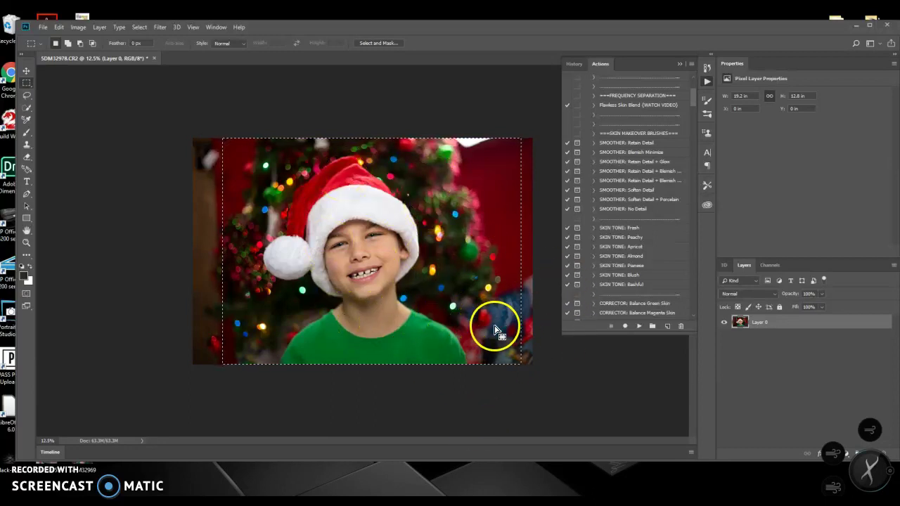
pyautogui.click(78, 27)
pyautogui.click(119, 125)
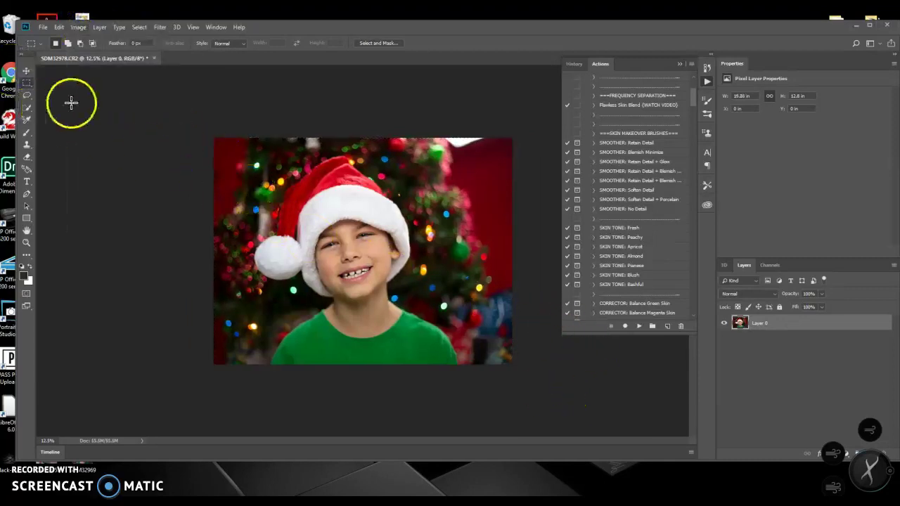
pyautogui.hotkey('ctrl', '+')
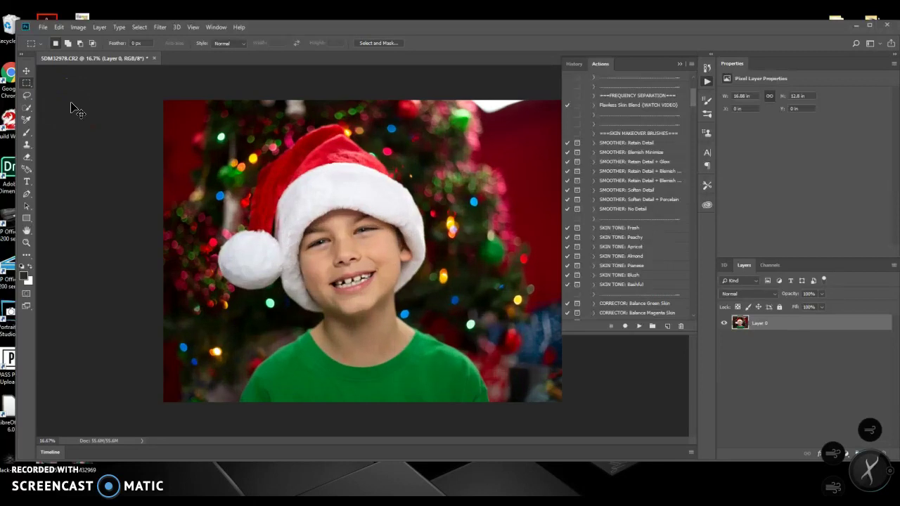
pyautogui.click(299, 241)
pyautogui.click(159, 30)
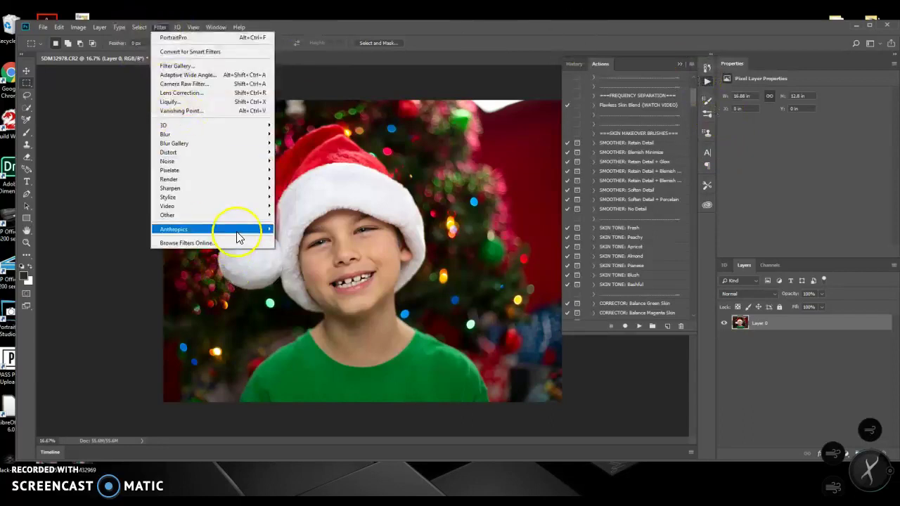
pyautogui.moveTo(251, 224)
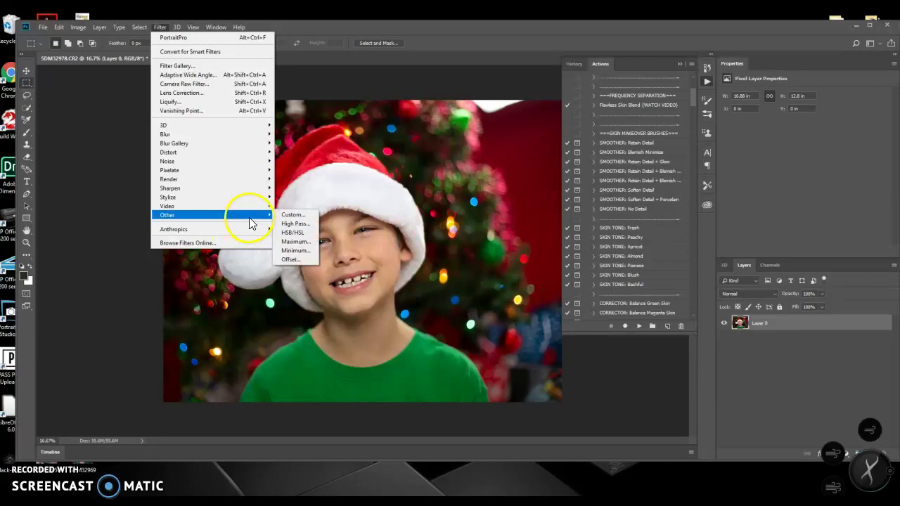
pyautogui.moveTo(270, 200)
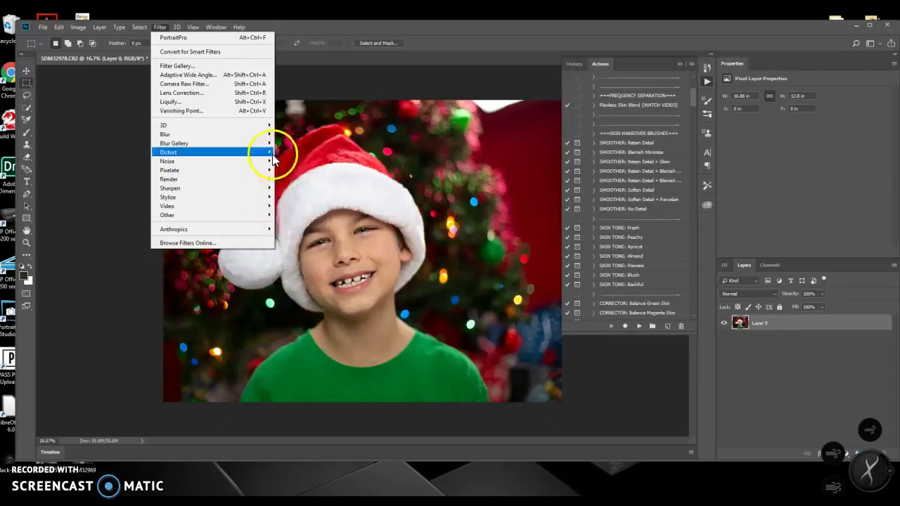
pyautogui.moveTo(257, 139)
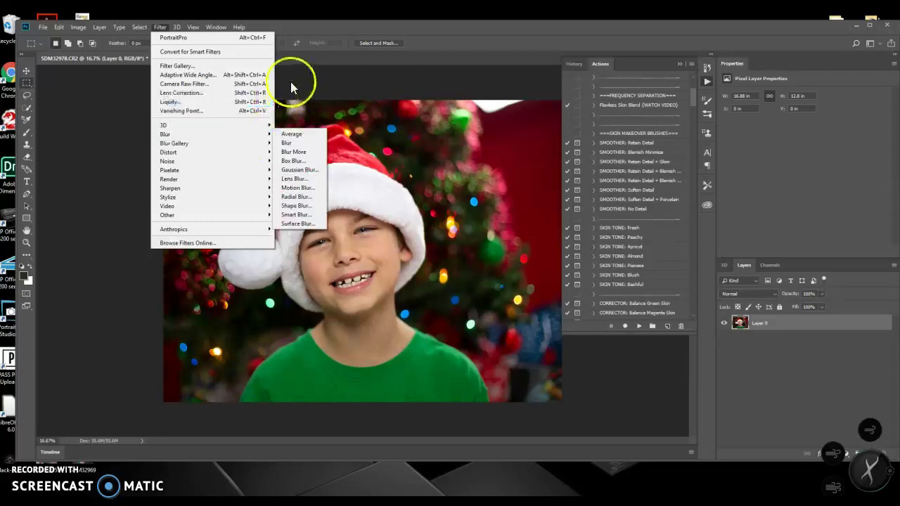
pyautogui.click(315, 61)
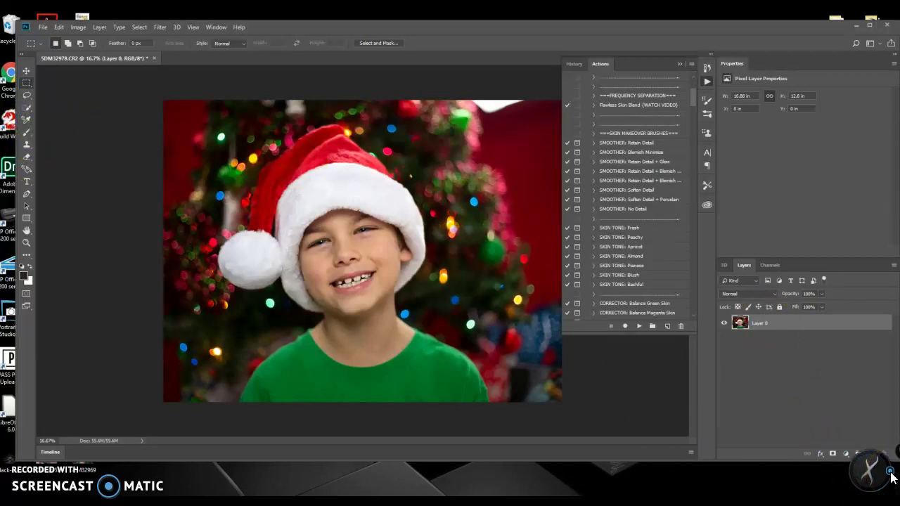
# Run the "HELPER: Moveable Spotlight" action, reposition its radial gradient over the portrait, and accept the gradient fill.
pyautogui.click(639, 327)
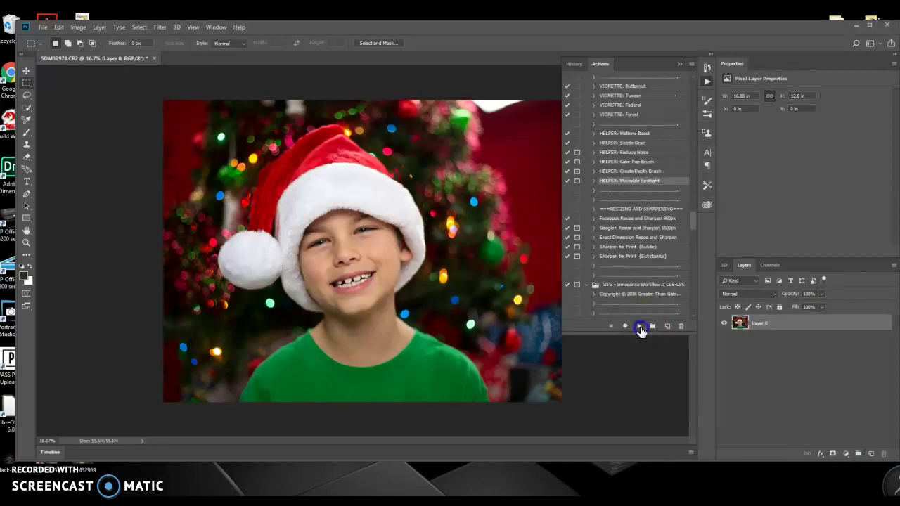
pyautogui.click(456, 205)
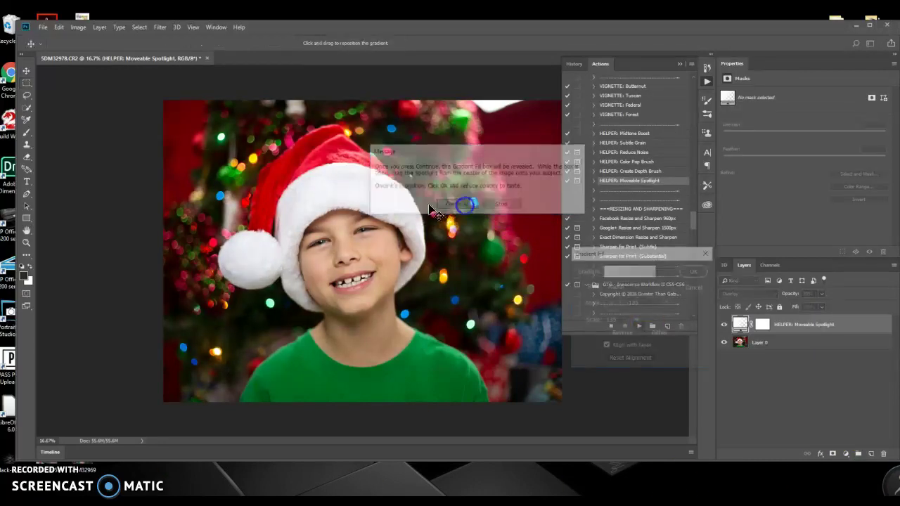
pyautogui.moveTo(312, 222); pyautogui.dragTo(494, 225)
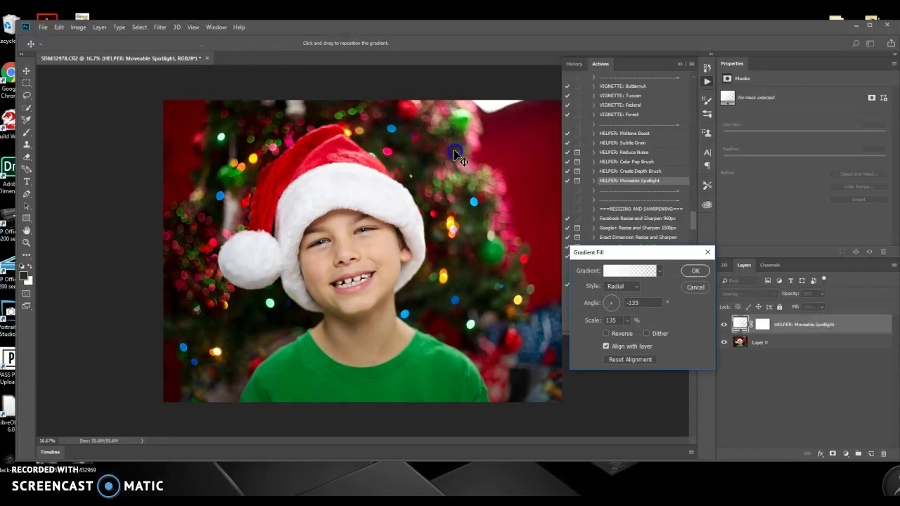
pyautogui.moveTo(523, 114); pyautogui.dragTo(463, 184)
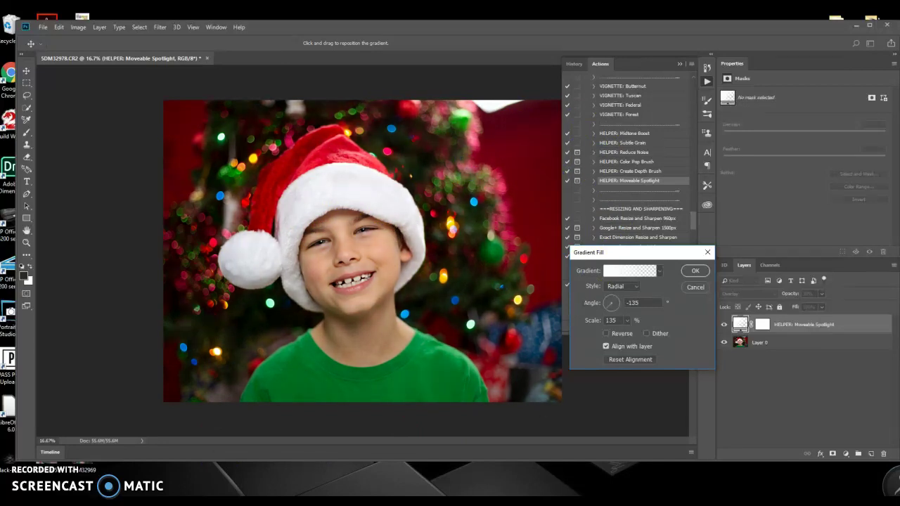
pyautogui.moveTo(130, 340); pyautogui.dragTo(566, 88)
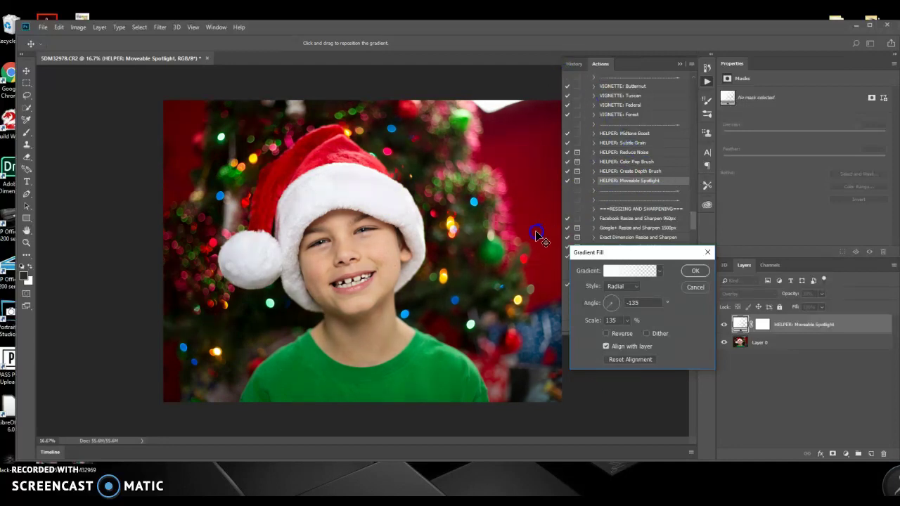
pyautogui.moveTo(491, 322); pyautogui.dragTo(577, 277)
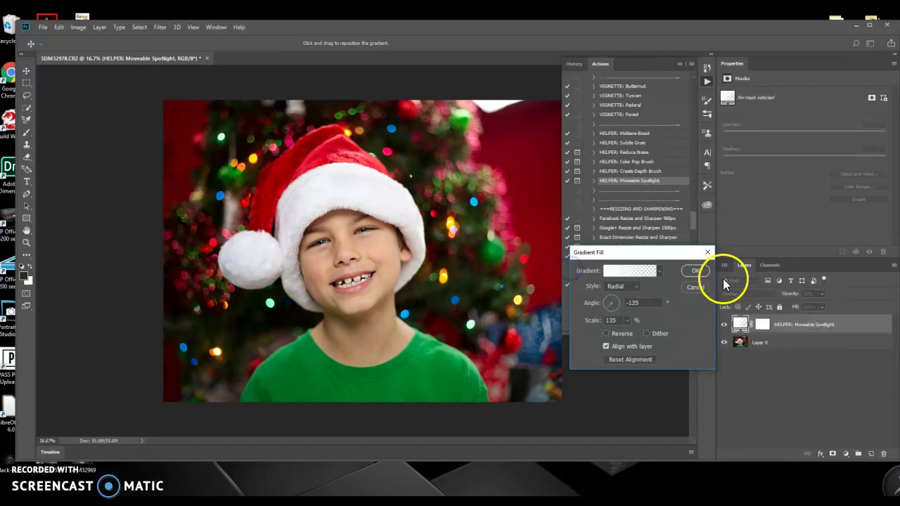
pyautogui.click(696, 271)
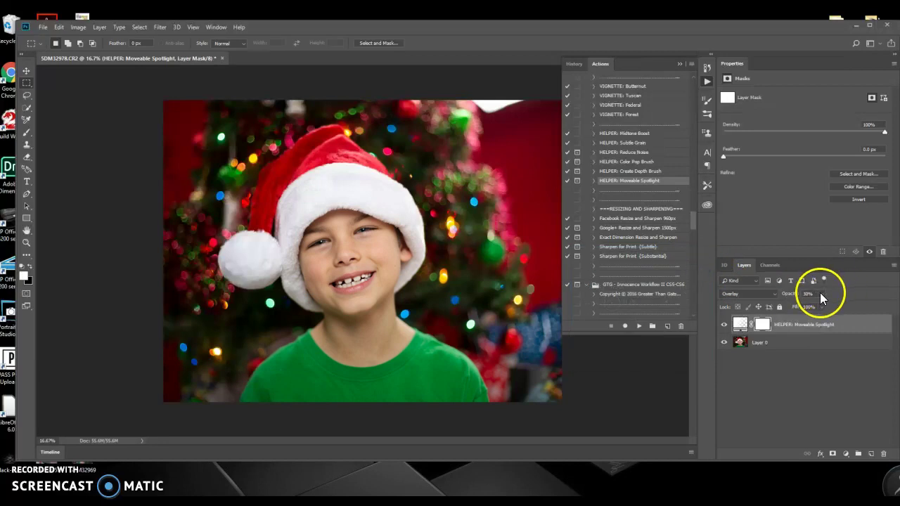
# Set the Moveable Spotlight layer's opacity to 20% and toggle its visibility to compare the effect.
pyautogui.moveTo(821, 305); pyautogui.dragTo(781, 318)
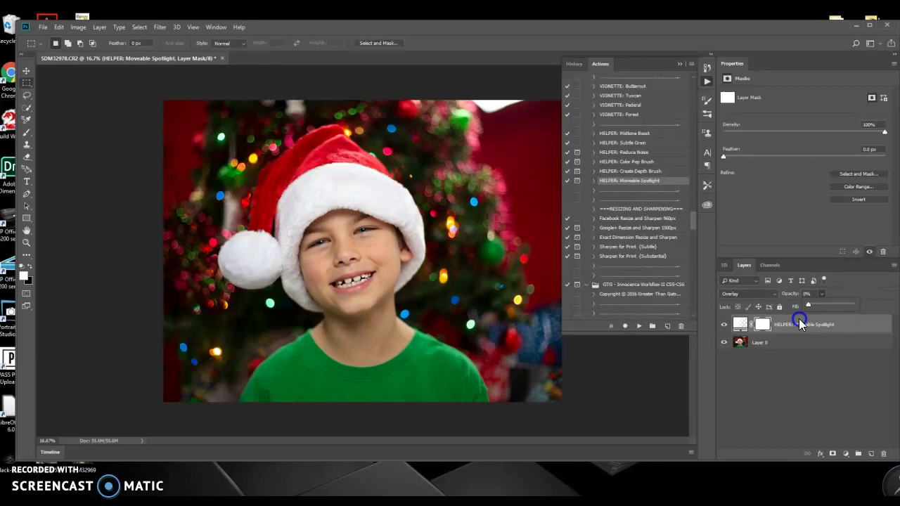
pyautogui.moveTo(809, 322)
pyautogui.mouseDown()
pyautogui.moveTo(825, 322)
pyautogui.moveTo(802, 326)
pyautogui.mouseUp()
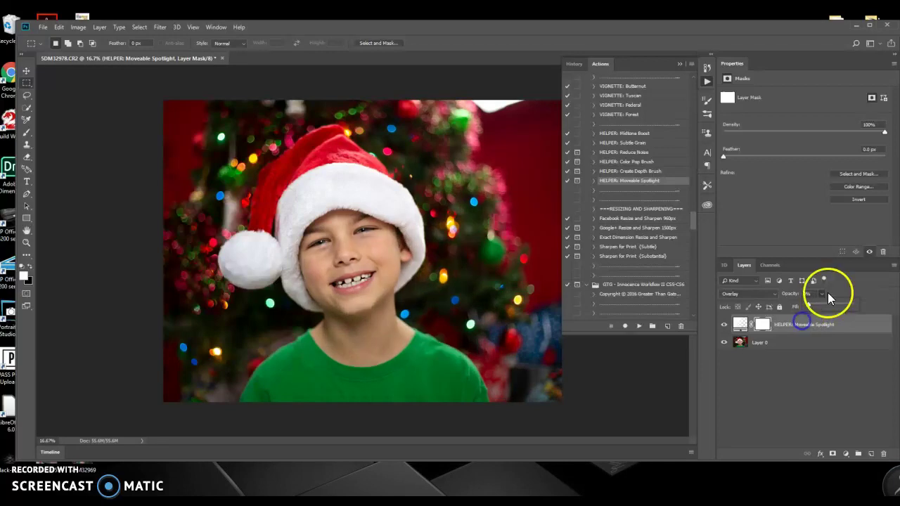
pyautogui.moveTo(806, 294); pyautogui.dragTo(804, 292)
pyautogui.press('2')
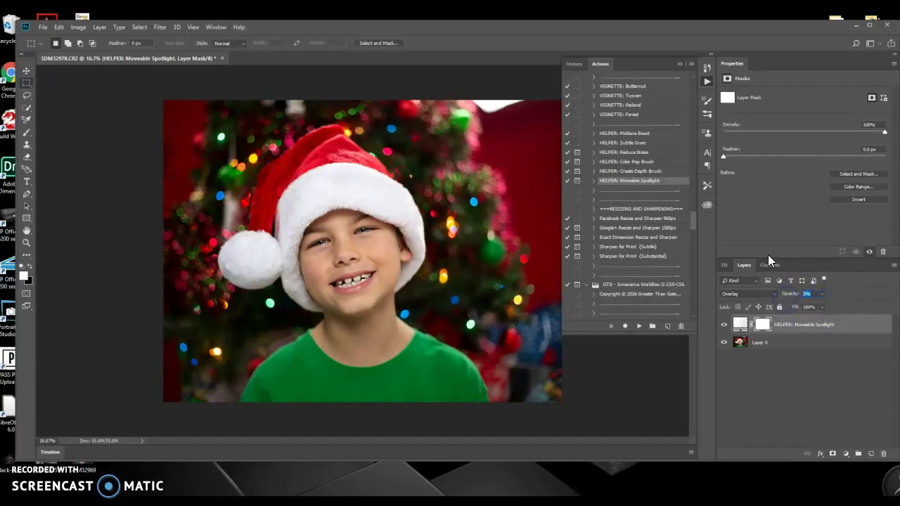
pyautogui.click(724, 327)
pyautogui.click(724, 327)
pyautogui.click(723, 327)
pyautogui.click(724, 327)
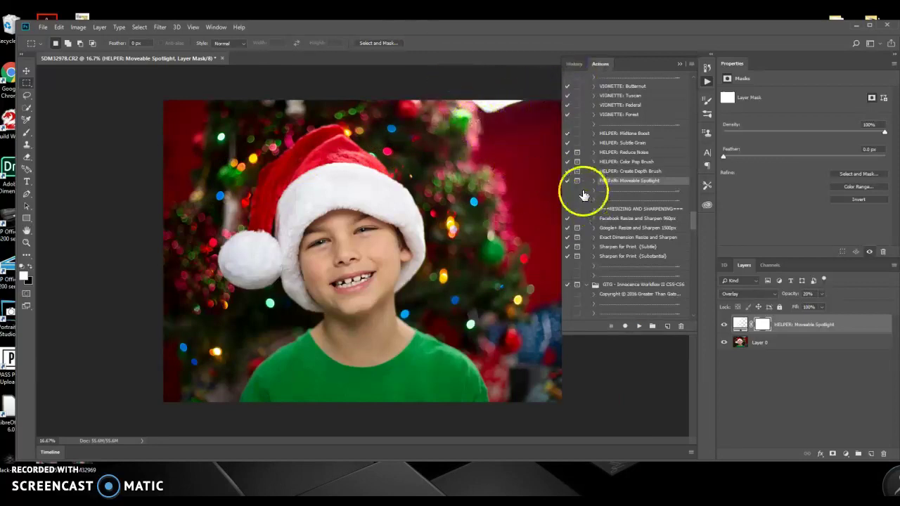
# Activate the Clone Stamp tool with a soft brush and set its size to 417 px.
pyautogui.click(26, 150)
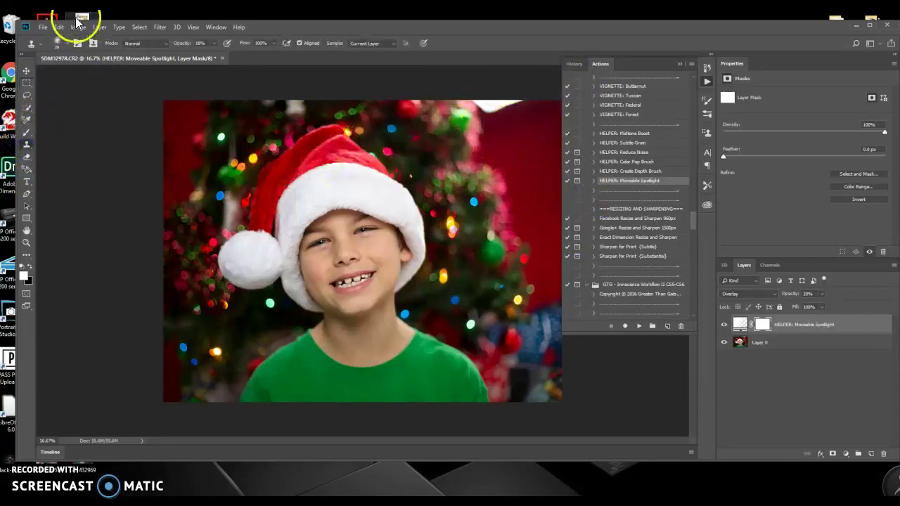
pyautogui.click(63, 45)
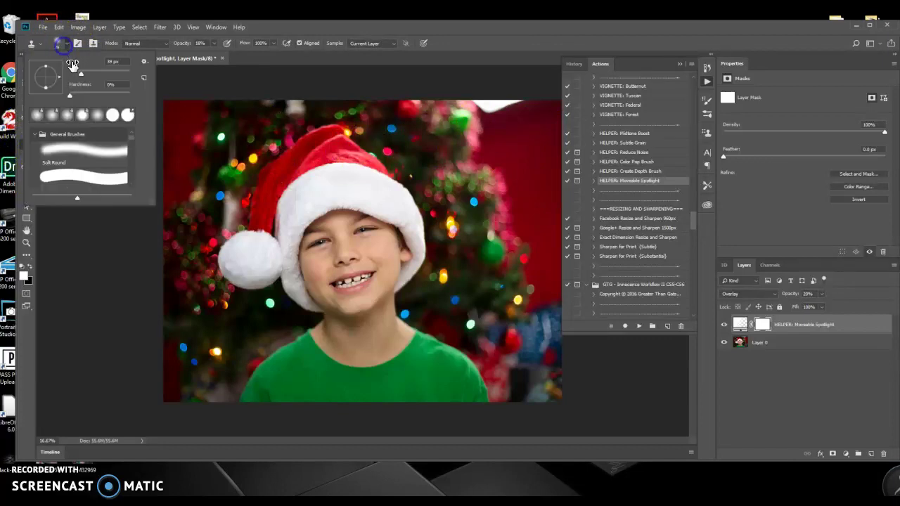
pyautogui.moveTo(99, 78); pyautogui.dragTo(110, 80)
pyautogui.moveTo(120, 78); pyautogui.dragTo(120, 78)
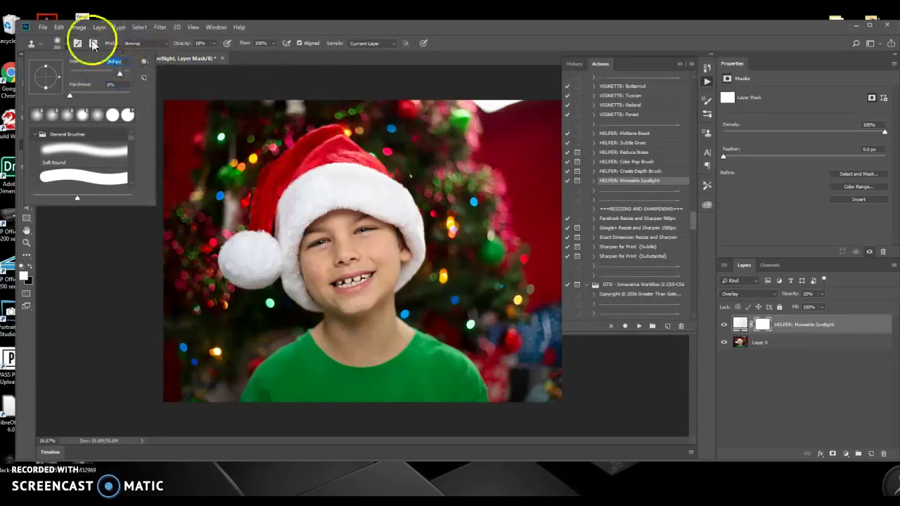
pyautogui.moveTo(123, 77); pyautogui.dragTo(124, 76)
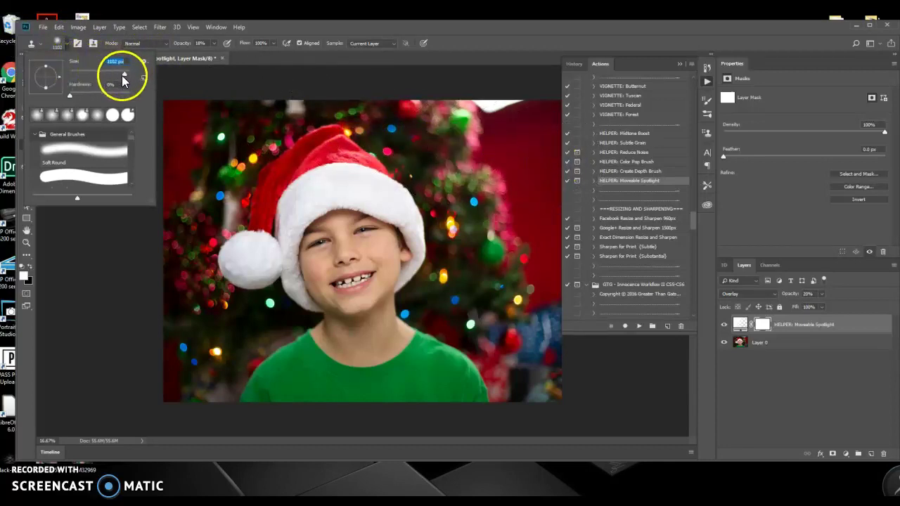
pyautogui.moveTo(124, 78); pyautogui.dragTo(122, 79)
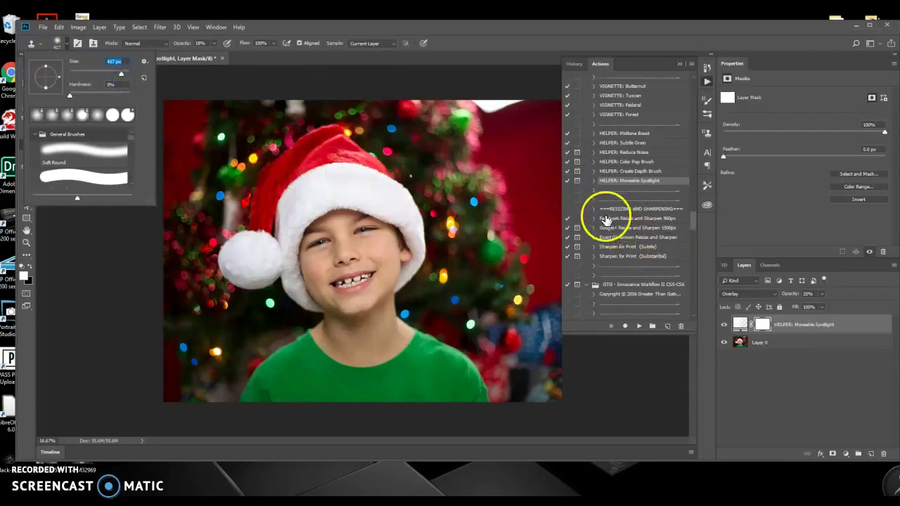
pyautogui.click(543, 136)
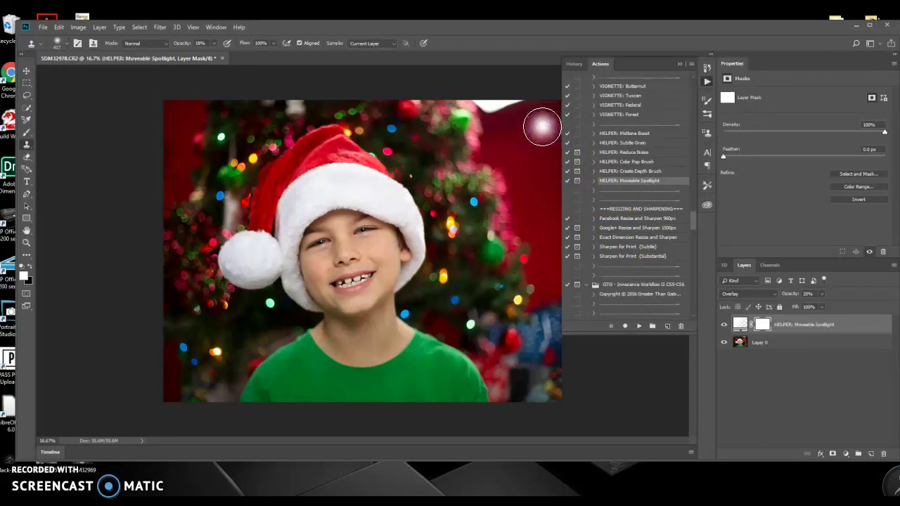
# On Layer 0, raise the Clone Stamp opacity to 100% and clone red backdrop over the white patch at the photo's upper edge.
pyautogui.click(750, 342)
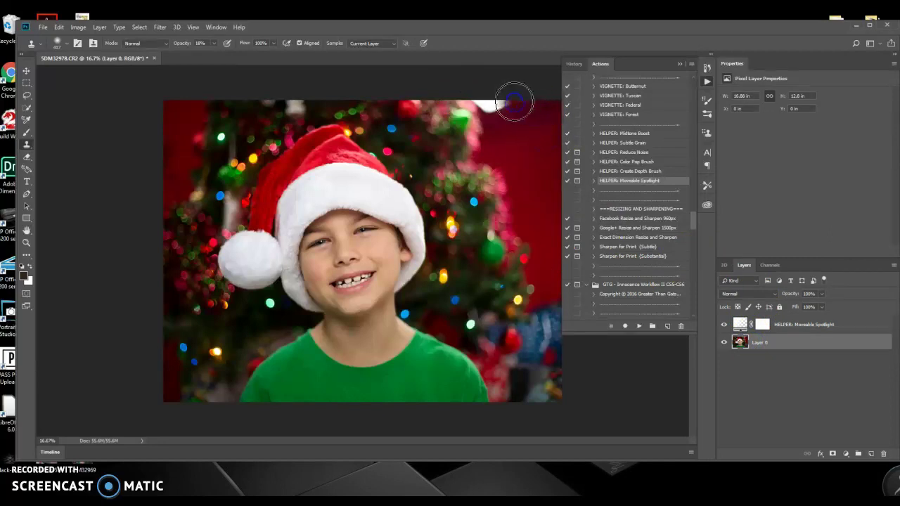
pyautogui.click(211, 43)
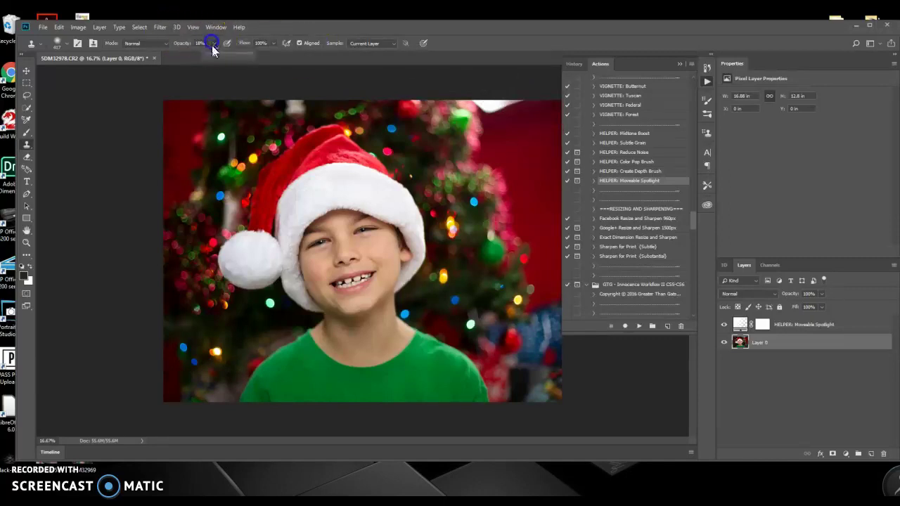
pyautogui.moveTo(502, 100)
pyautogui.mouseDown()
pyautogui.moveTo(502, 91)
pyautogui.moveTo(514, 91)
pyautogui.mouseUp()
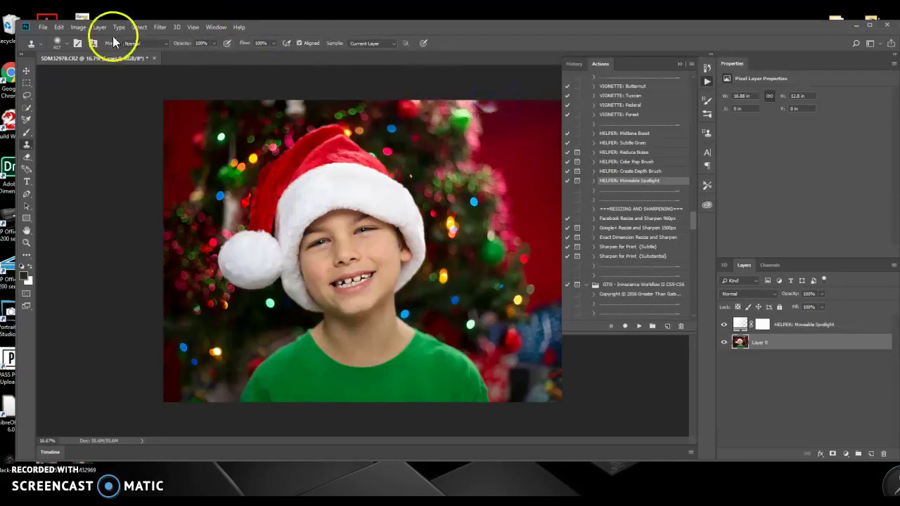
# Set the Clone Stamp hardness to 72%, try a stroke over the leftover white beside the tree, and undo that stroke.
pyautogui.click(67, 44)
pyautogui.moveTo(90, 94); pyautogui.dragTo(113, 93)
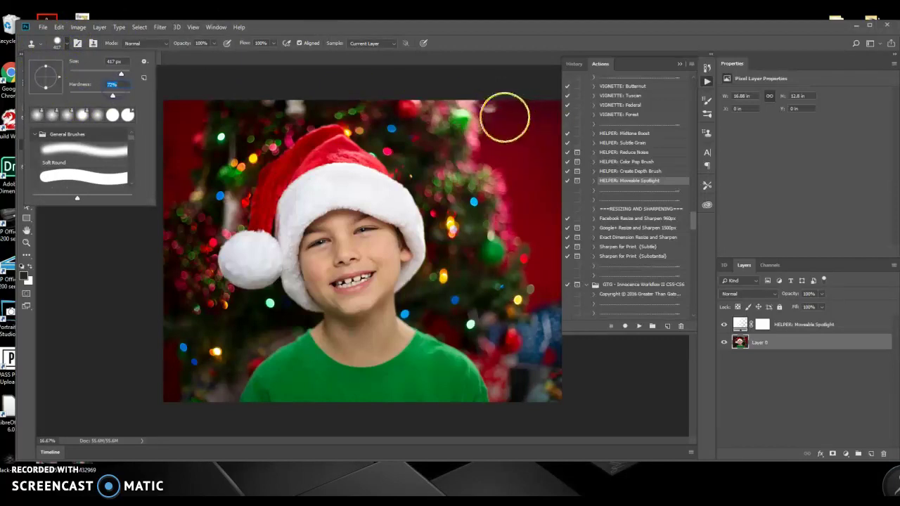
pyautogui.click(502, 108)
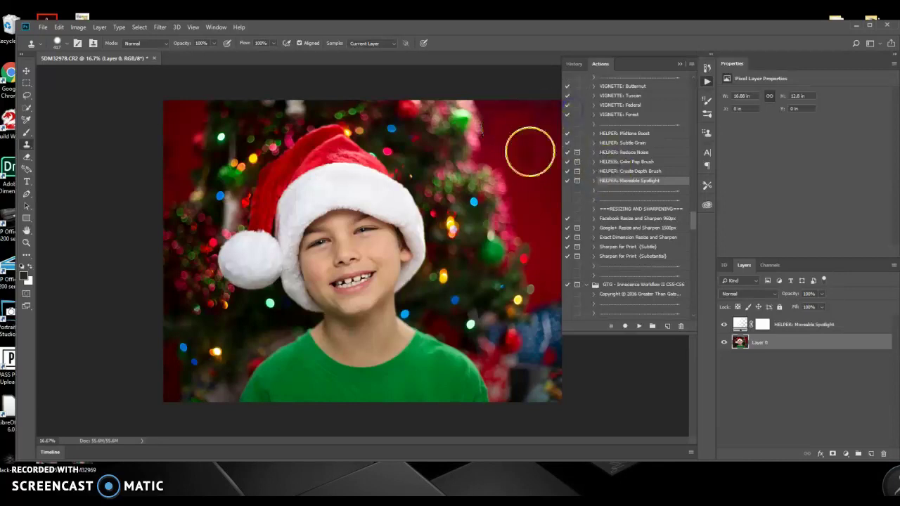
pyautogui.click(59, 28)
pyautogui.click(74, 39)
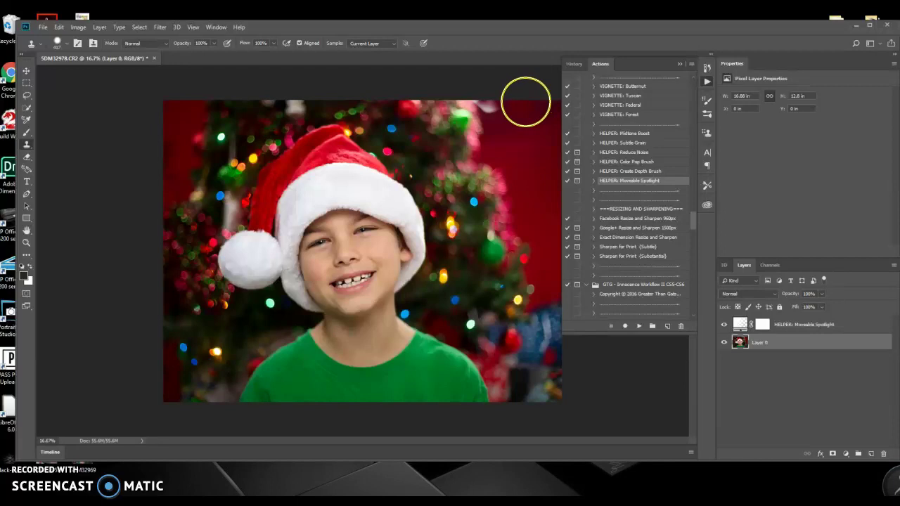
# Clone red backdrop over the leftover white remnant between the tree and the photo's upper edge.
pyautogui.click(522, 107)
pyautogui.click(499, 108)
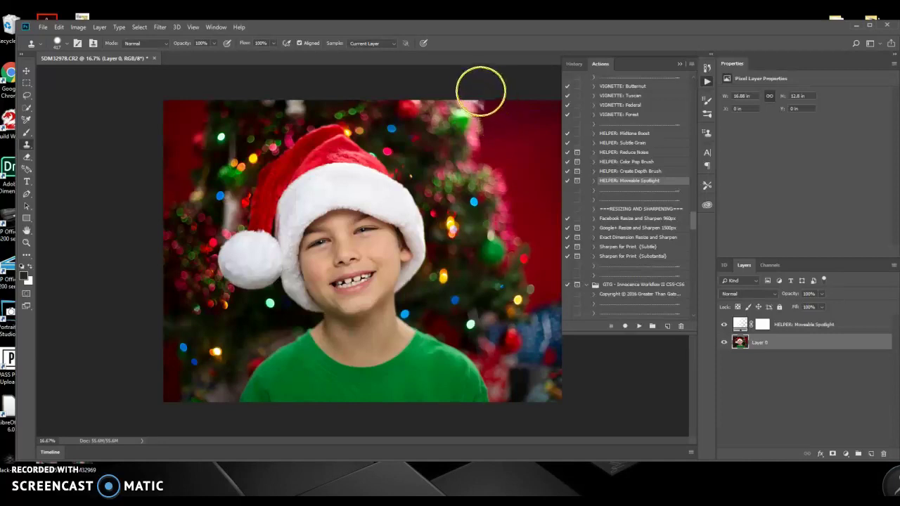
pyautogui.click(480, 100)
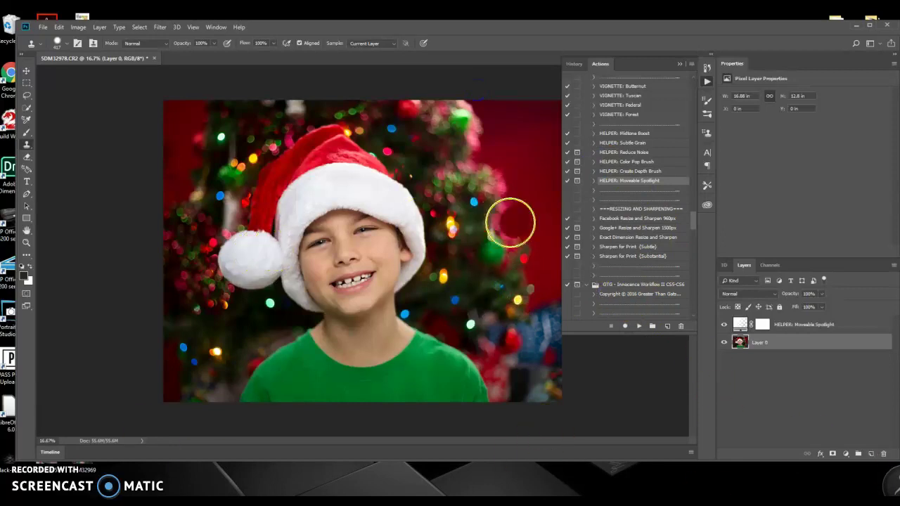
# Toggle Layer 0 and the spotlight layer to compare the result, and merge the visible layers into one.
pyautogui.click(725, 343)
pyautogui.click(724, 342)
pyautogui.click(725, 324)
pyautogui.click(725, 324)
pyautogui.click(726, 324)
pyautogui.click(726, 324)
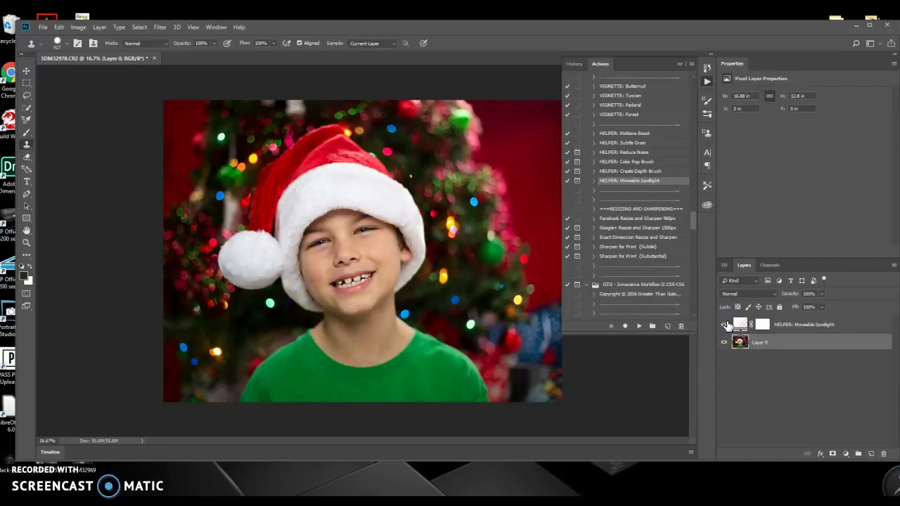
pyautogui.rightClick(759, 344)
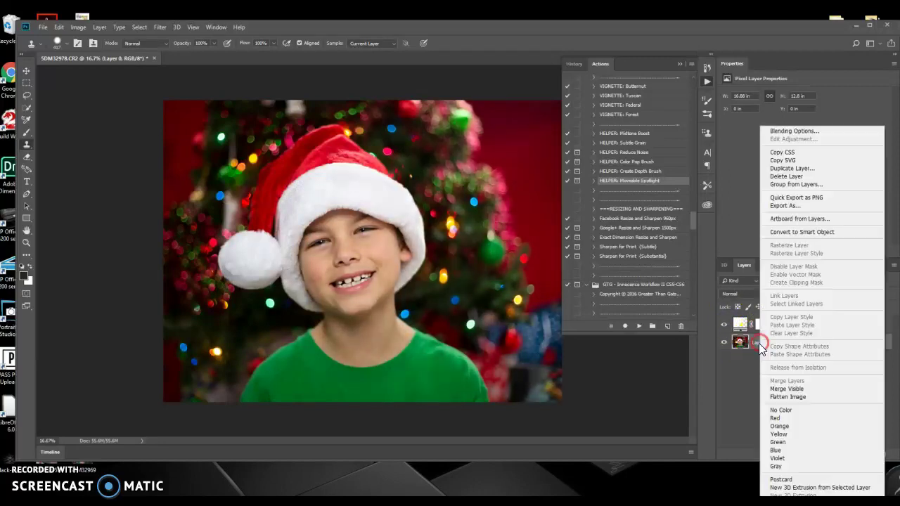
pyautogui.click(785, 389)
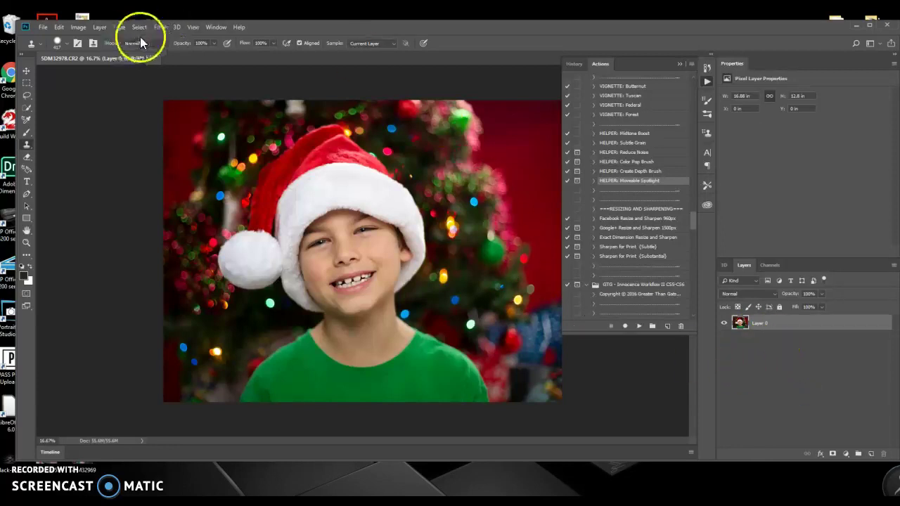
# Lower the merged photo's saturation slightly to about -5 with the Camera Raw Filter and apply it.
pyautogui.click(159, 28)
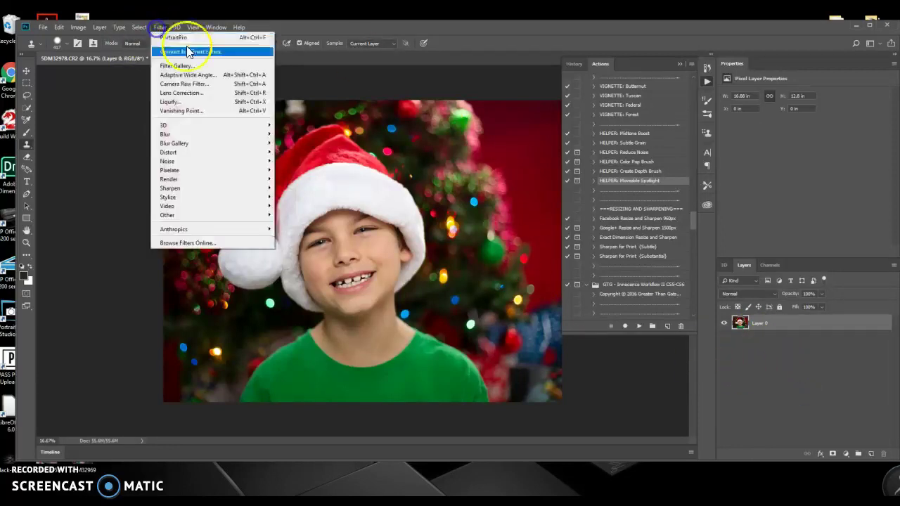
pyautogui.click(227, 80)
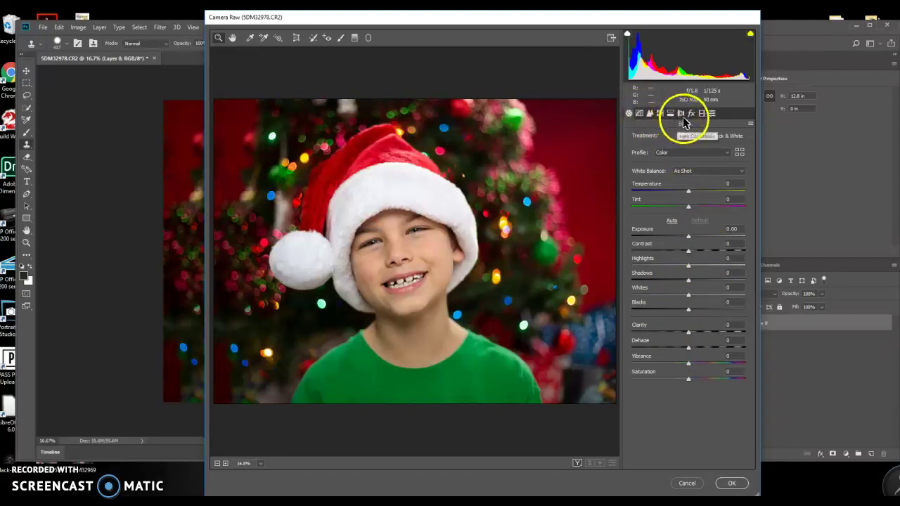
pyautogui.click(688, 380)
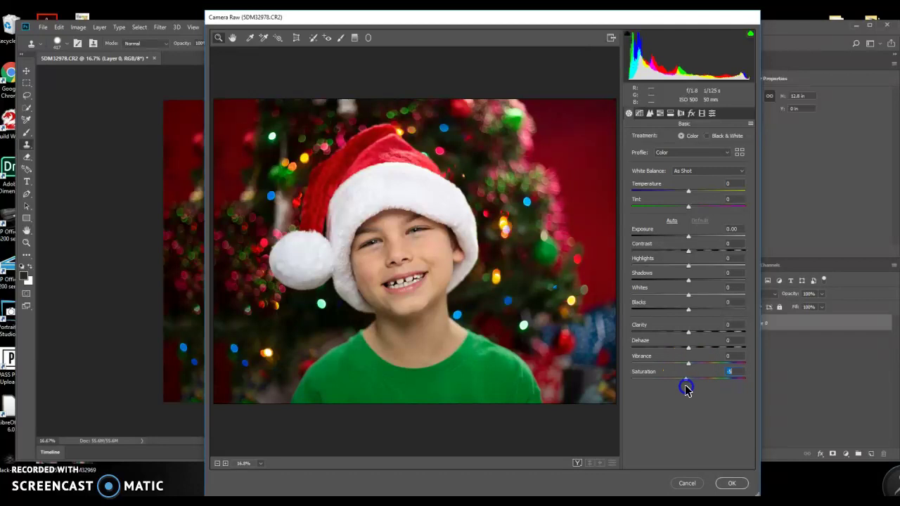
pyautogui.moveTo(686, 390)
pyautogui.mouseDown()
pyautogui.moveTo(696, 395)
pyautogui.moveTo(687, 401)
pyautogui.mouseUp()
pyautogui.click(740, 487)
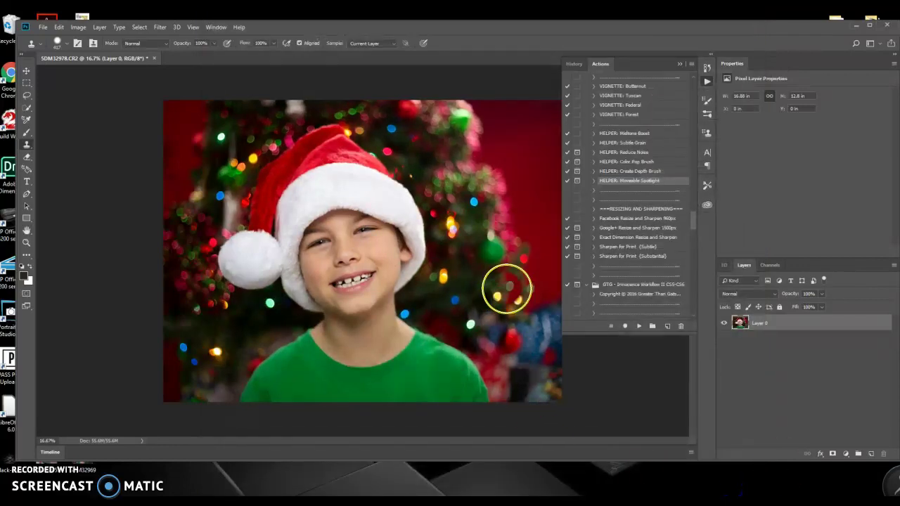